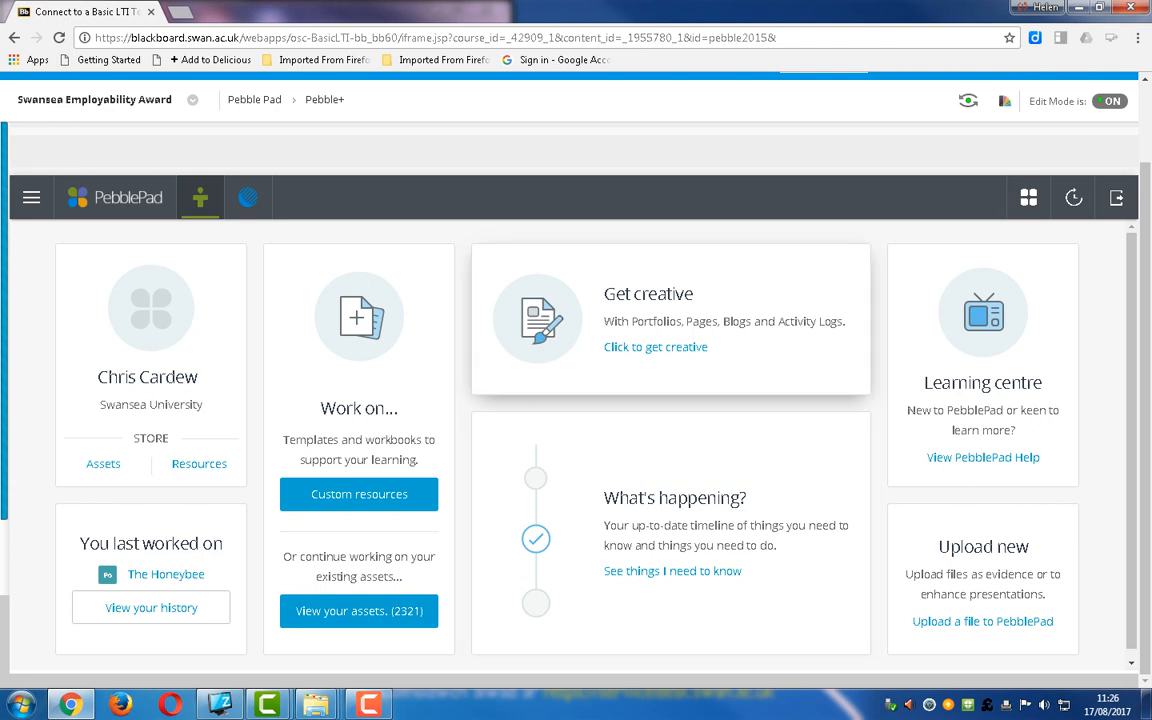
Step: Create a new portfolio and rename its first page "The Honeybee"
click(655, 347)
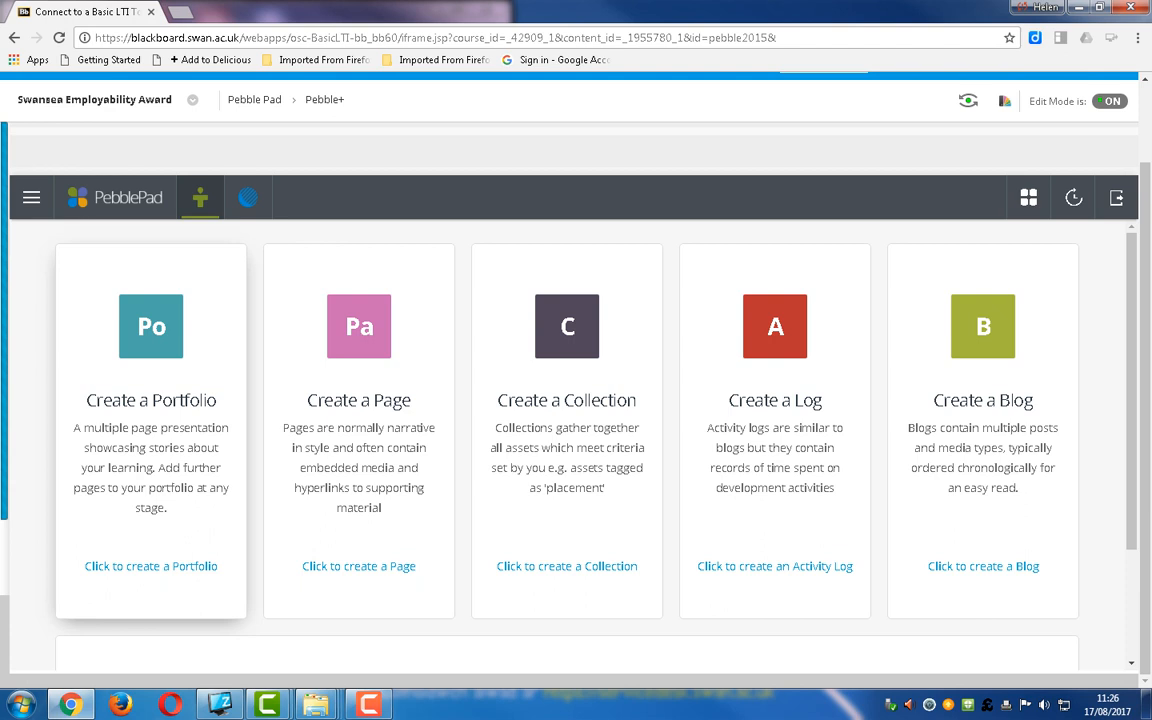
click(151, 566)
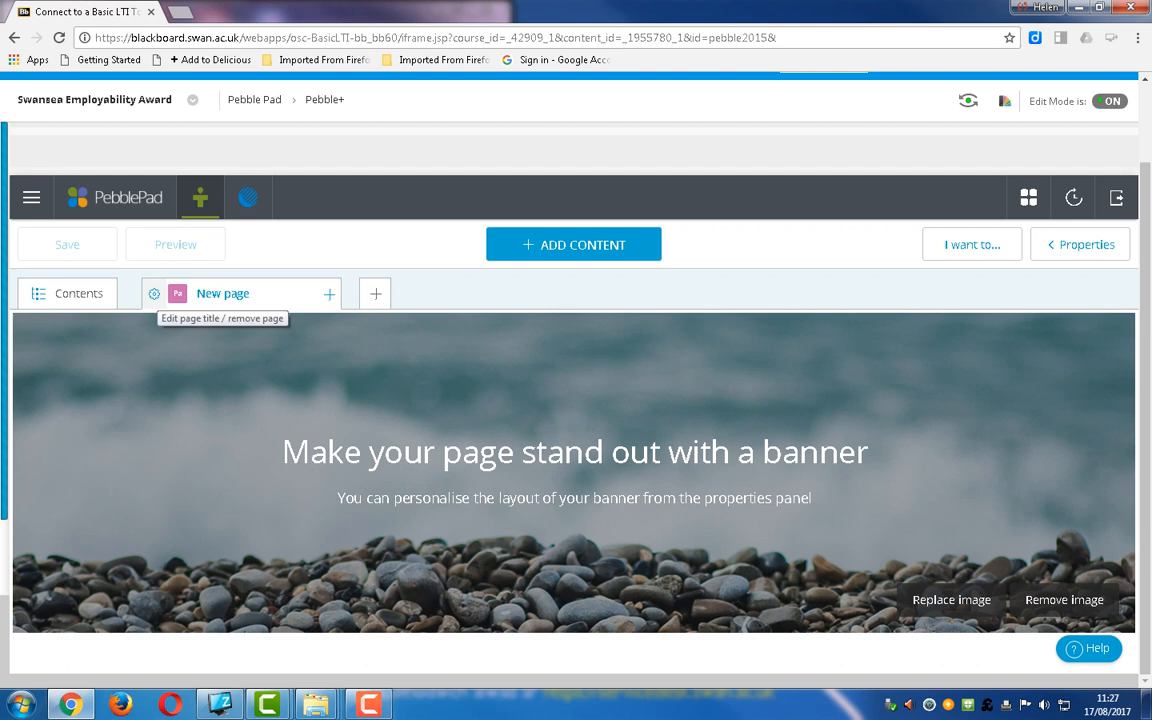
click(154, 293)
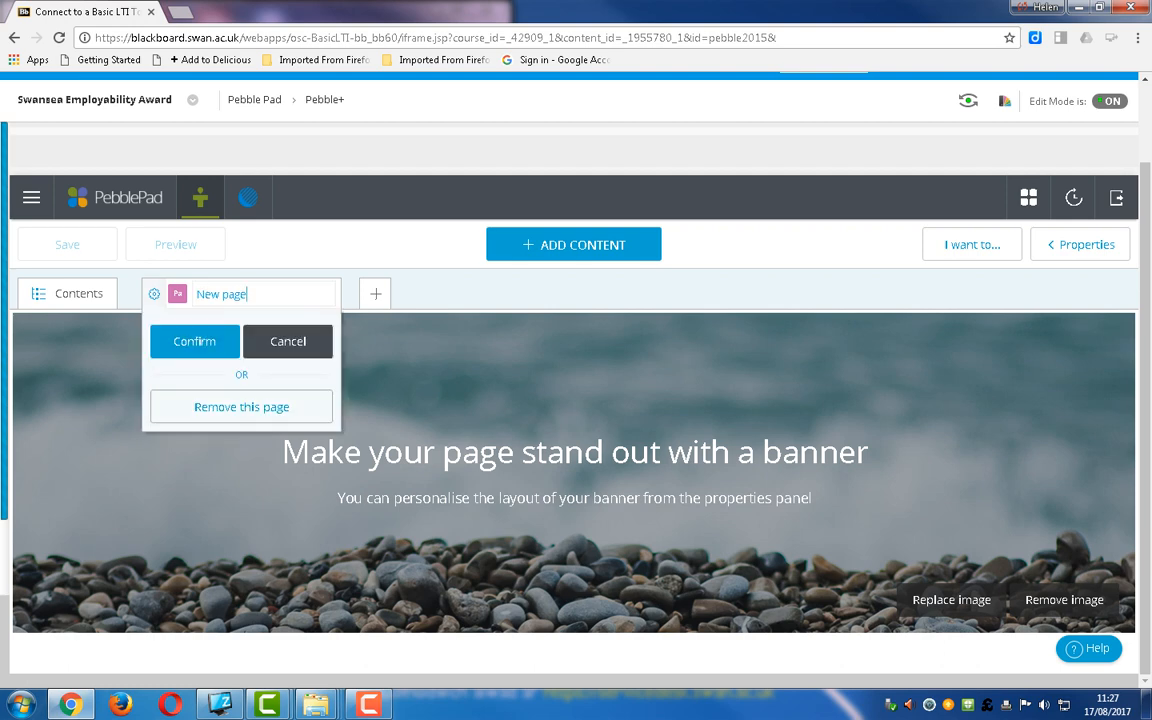
key(BackSpace)
key(BackSpace)
key(BackSpace)
key(BackSpace)
key(BackSpace)
key(BackSpace)
key(BackSpace)
key(BackSpace)
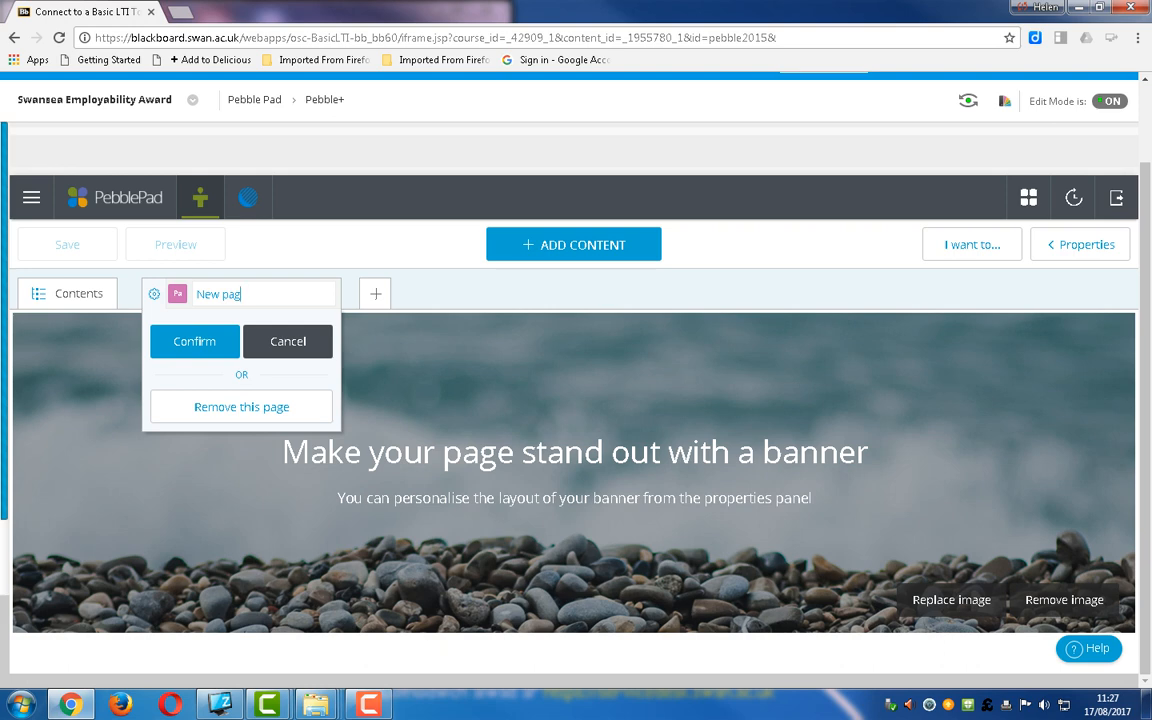
text(The Honeybee)
key(Return)
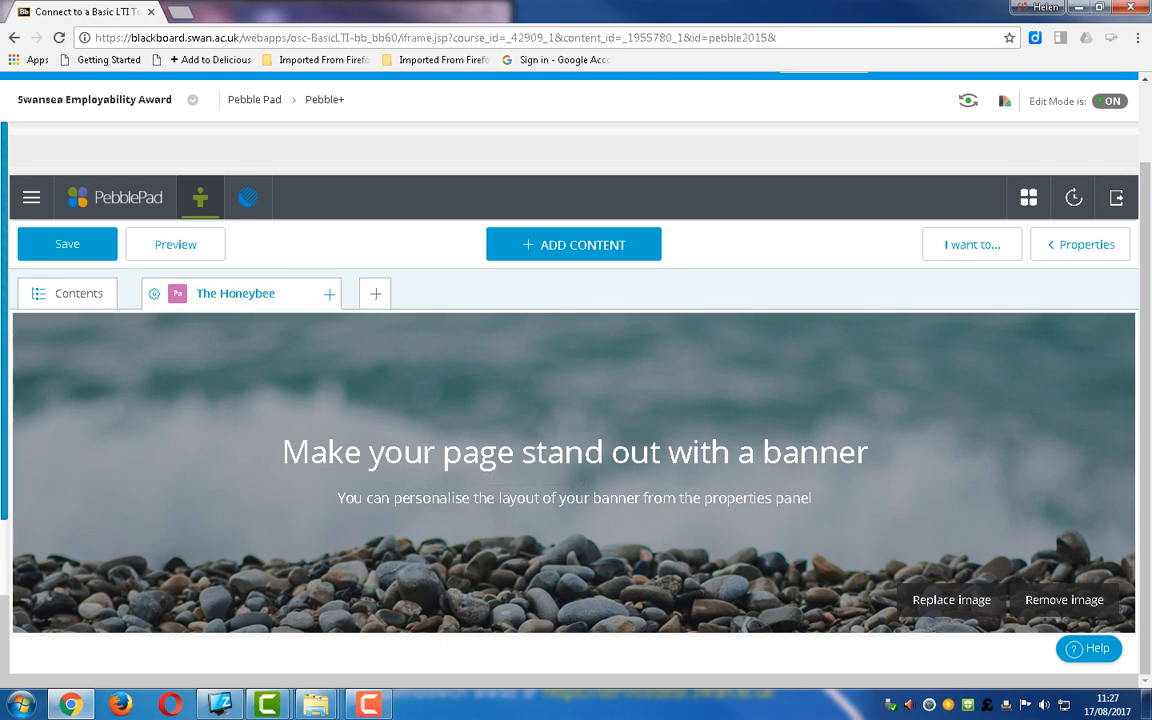
Step: Save the portfolio with the title "Honeybees"
click(67, 244)
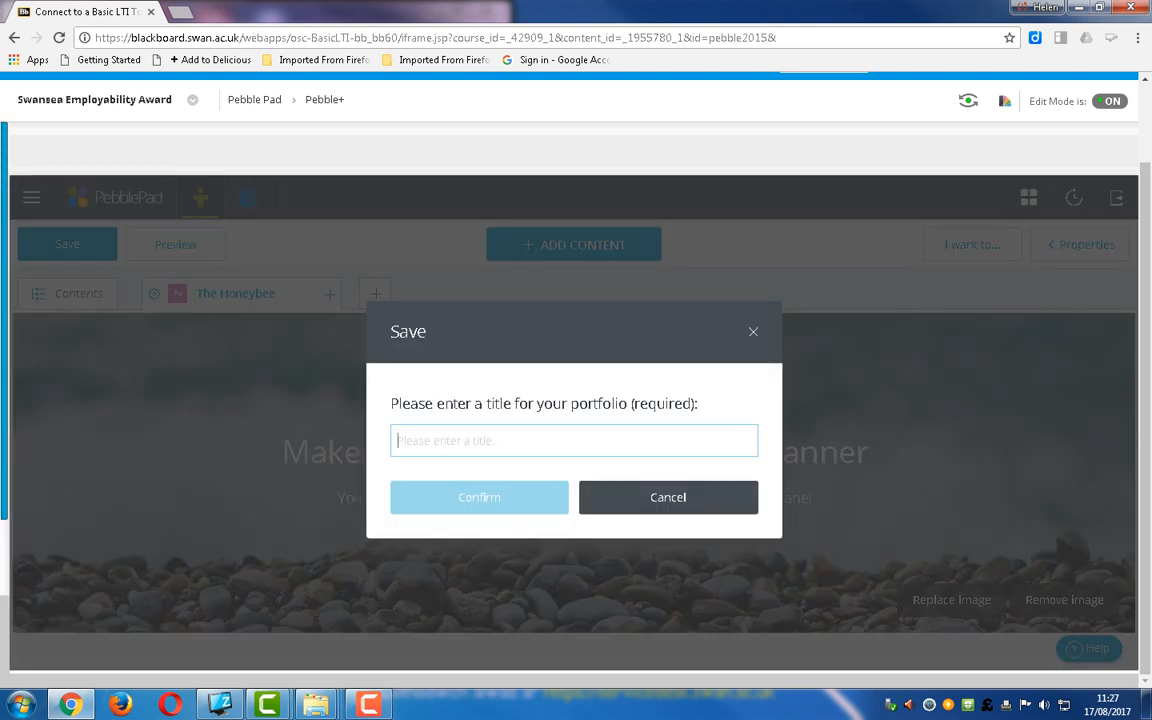
text(Honeyb)
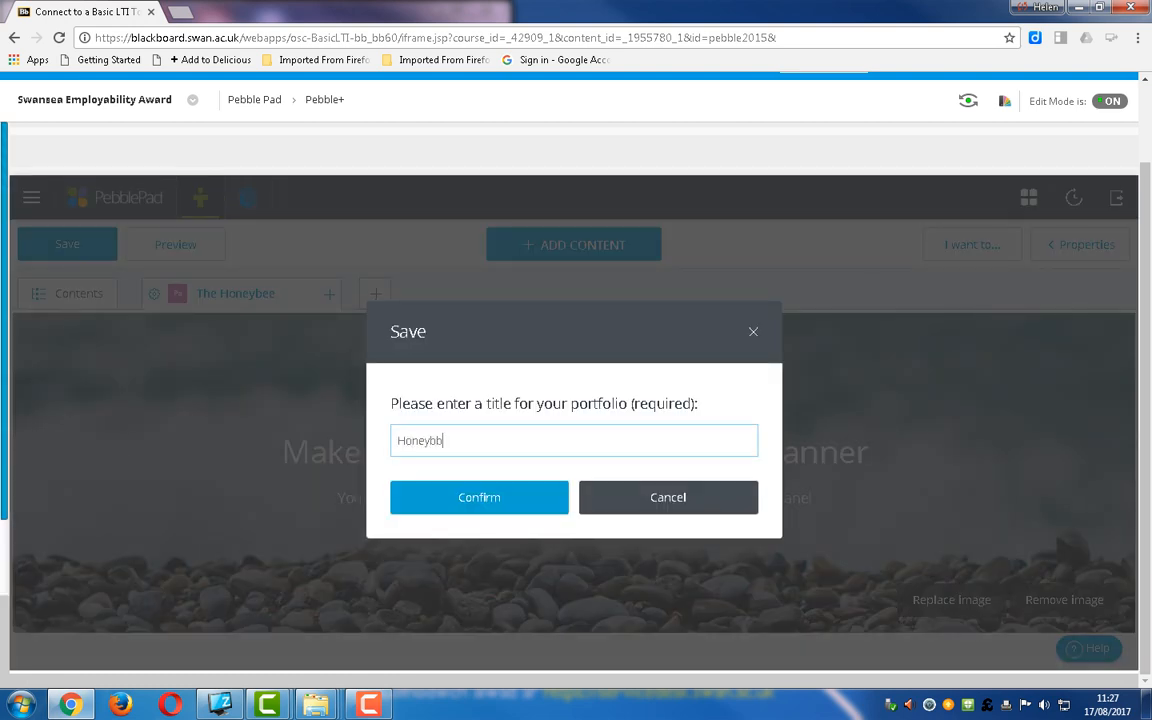
text(ees)
key(Return)
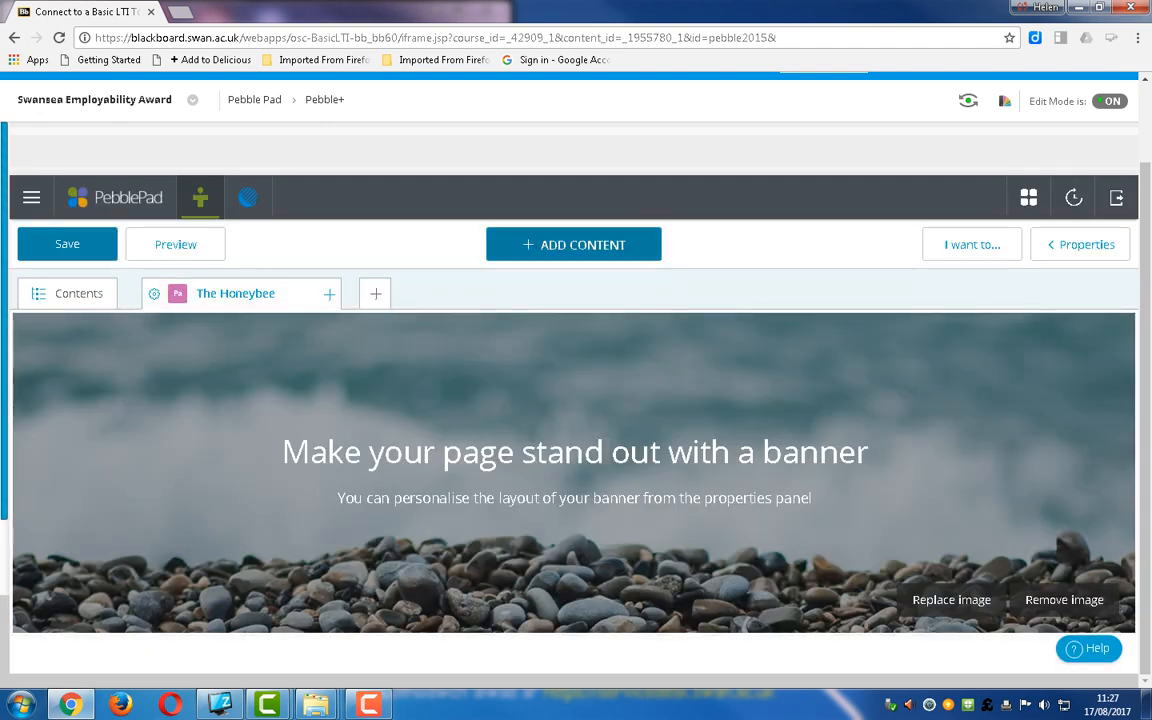
Step: Add a text block below the banner reading "This is a lecture by", the lecturer's full name, and "on hygienic bees"
click(573, 244)
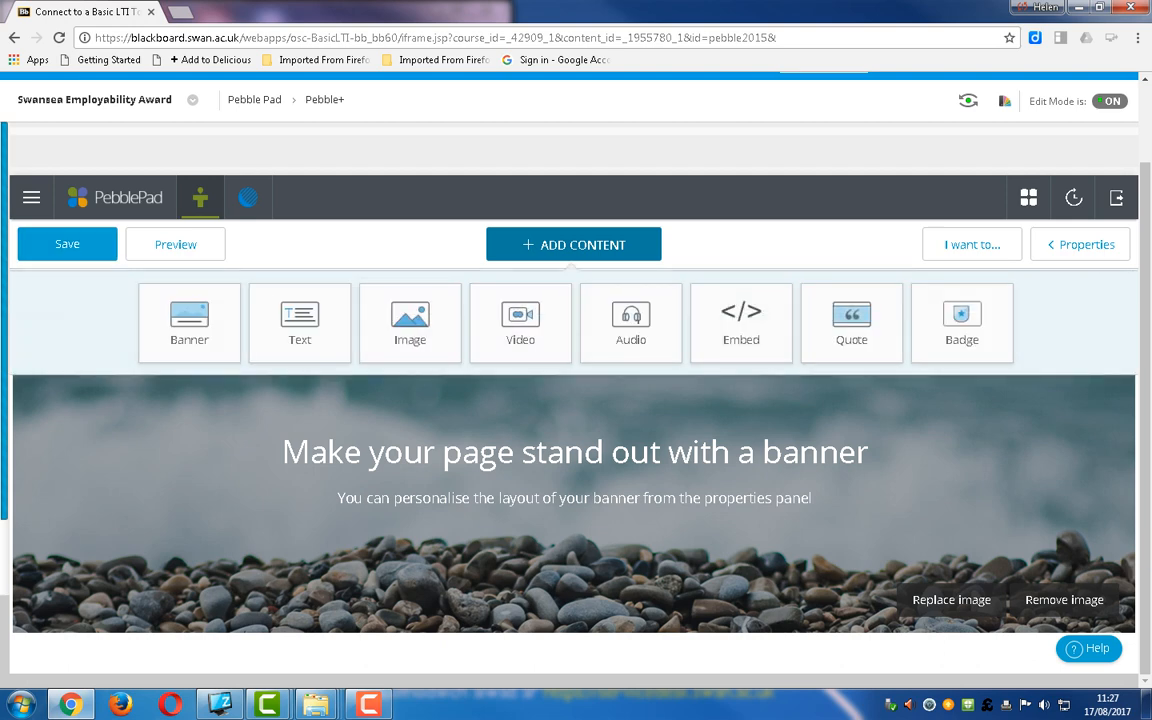
click(300, 323)
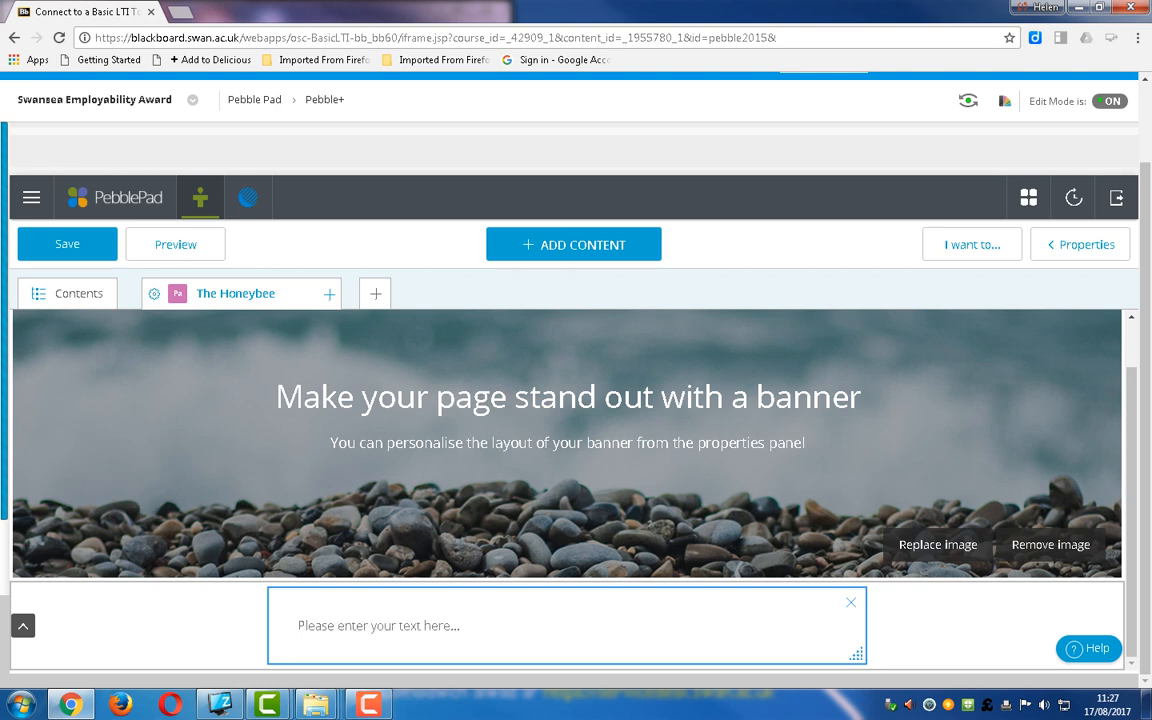
text(Thi)
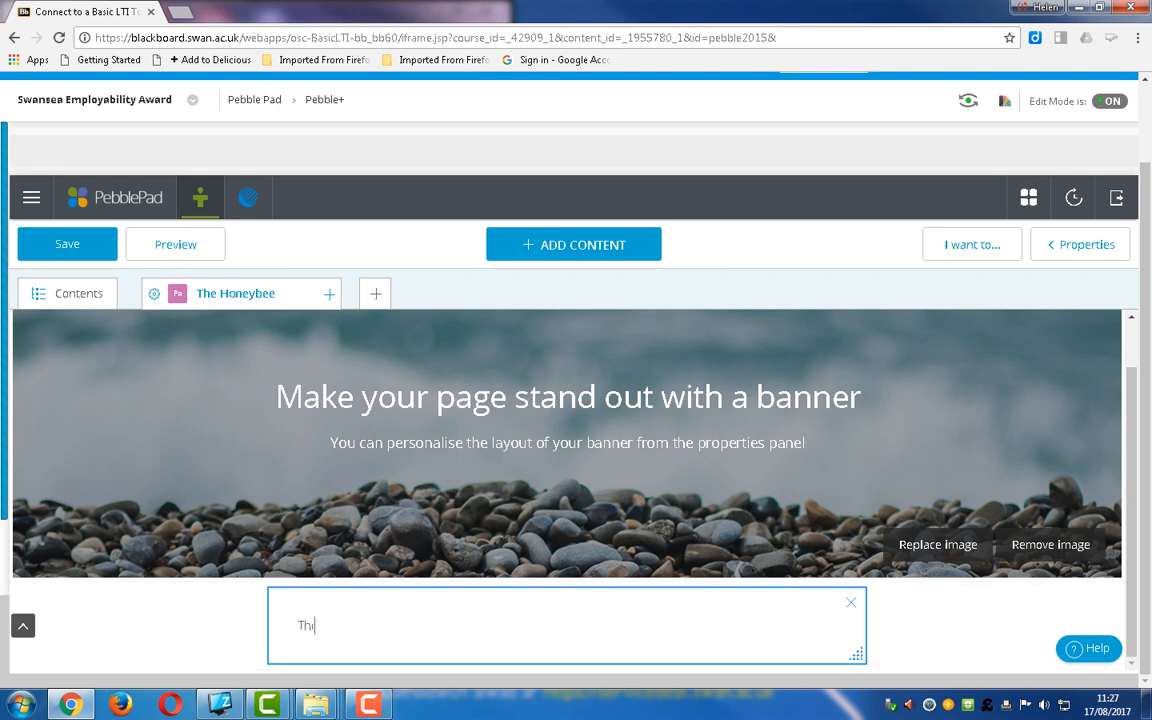
text(s is a lecture a)
key(BackSpace)
text(by Ron)
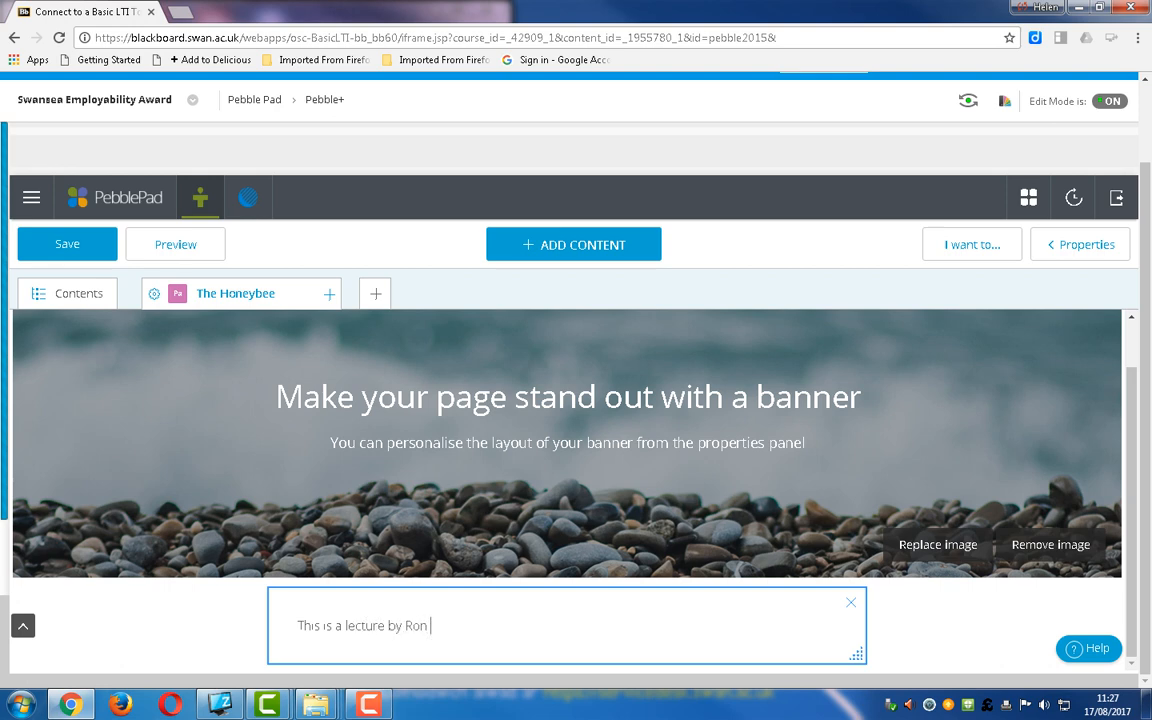
text( Hoskins on hygienic )
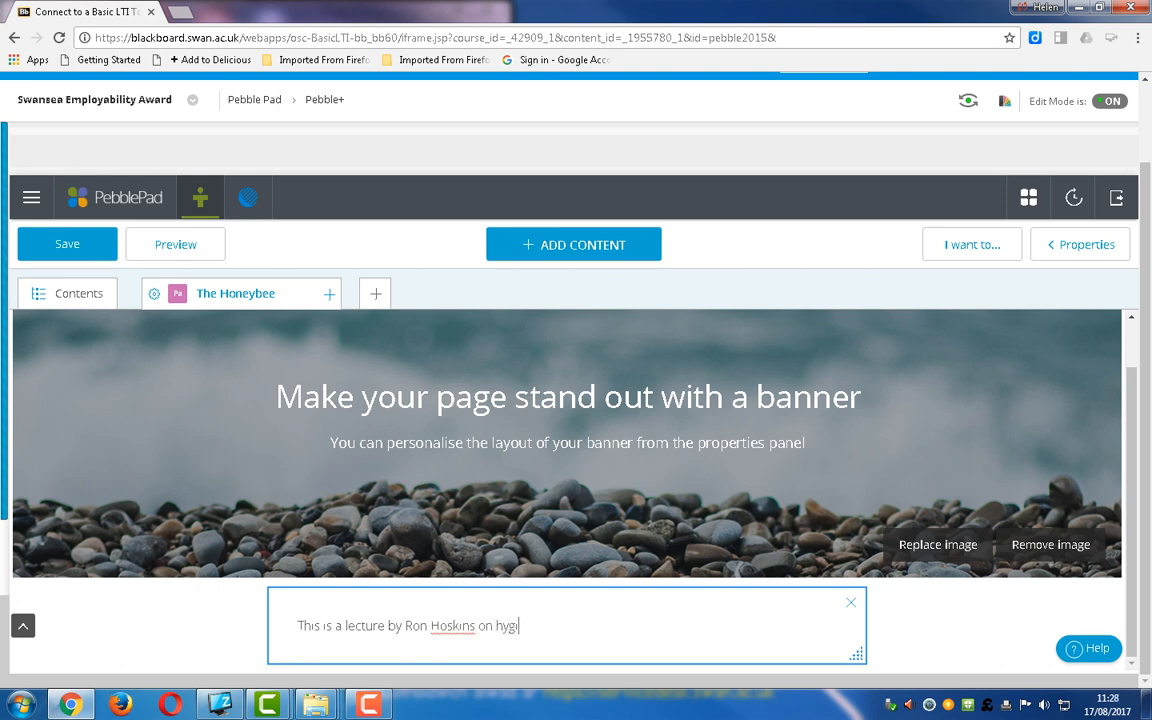
text(bees)
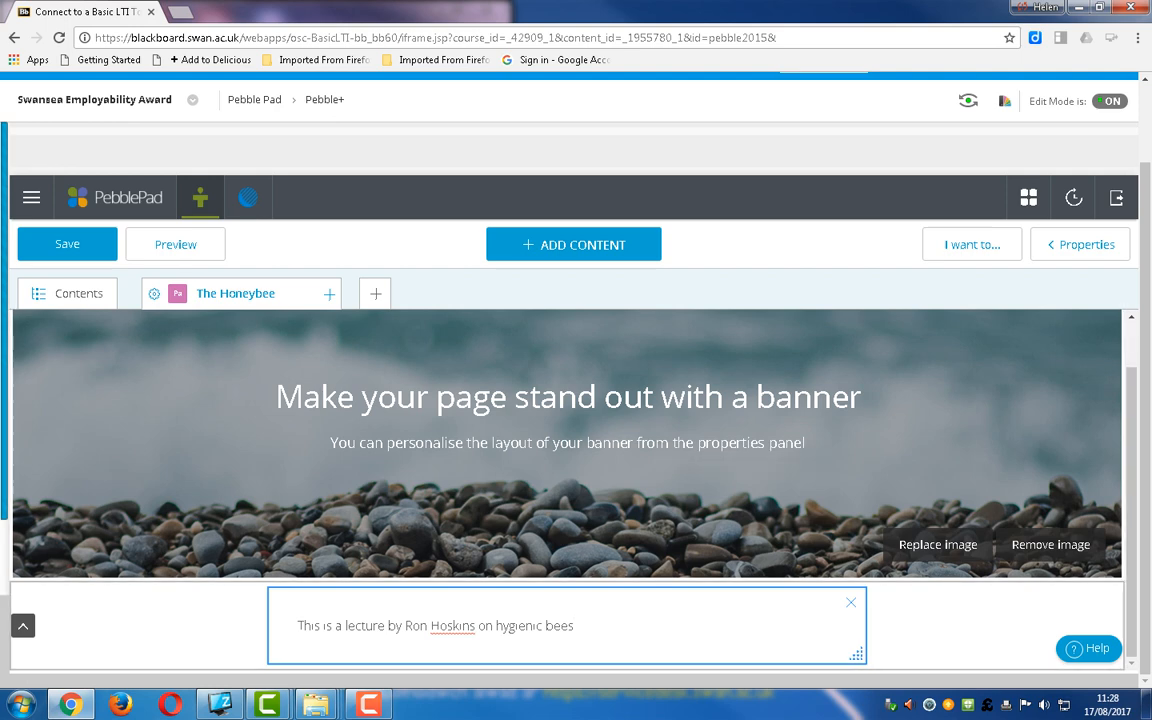
click(950, 622)
Step: Add an audio block with the first listed m4a recording of the lecturer from the asset store, and save the portfolio
click(573, 244)
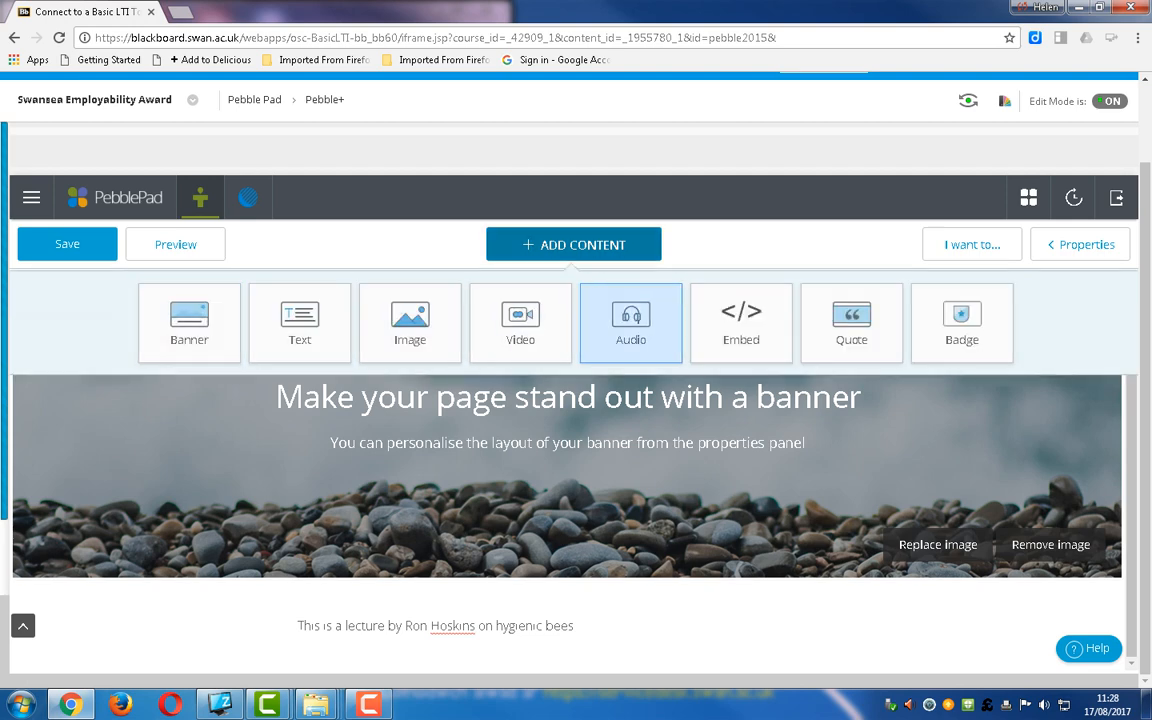
click(630, 320)
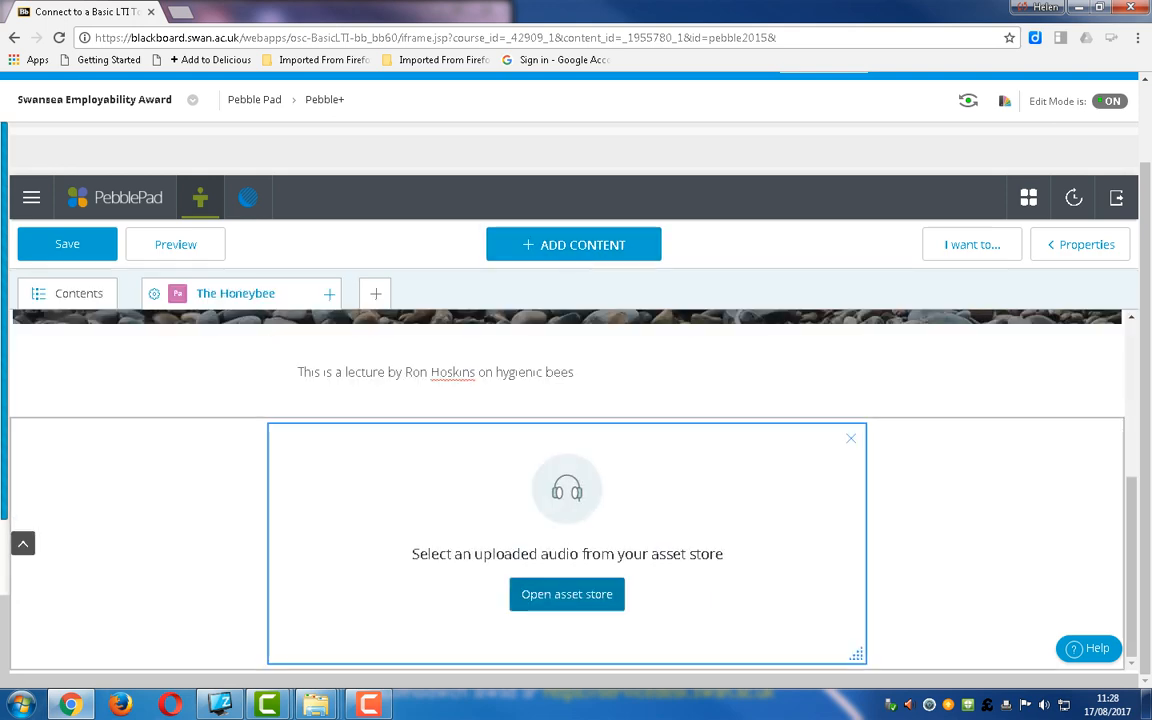
click(567, 594)
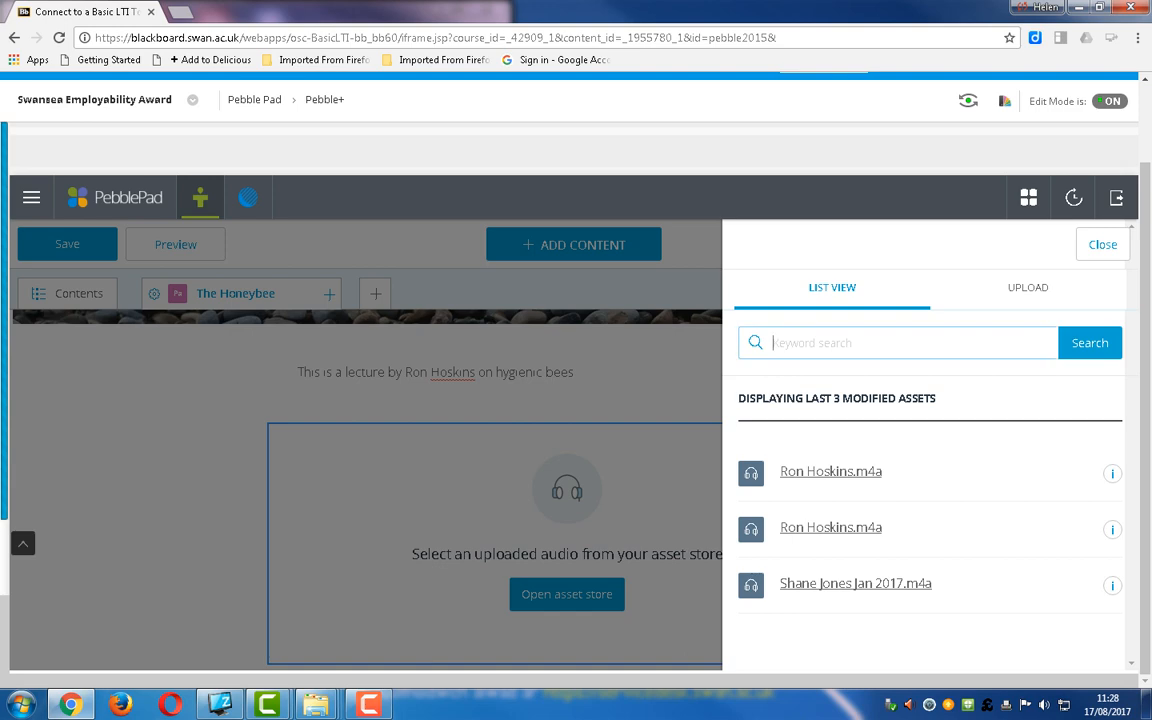
click(831, 472)
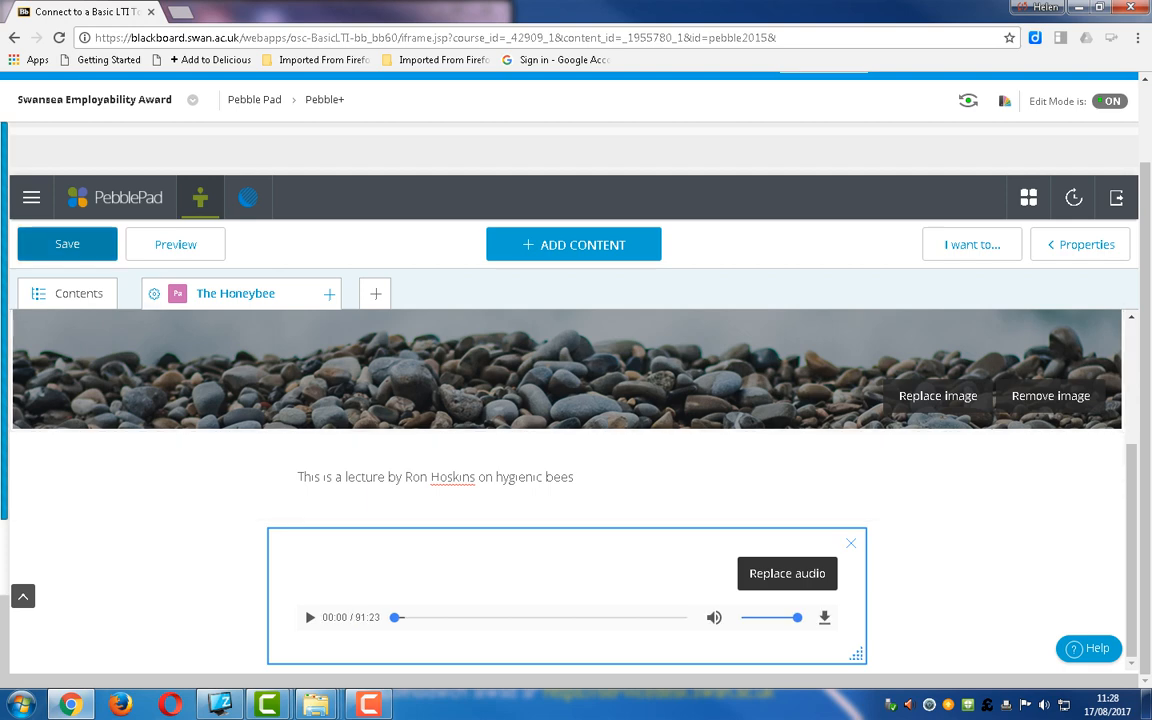
click(67, 244)
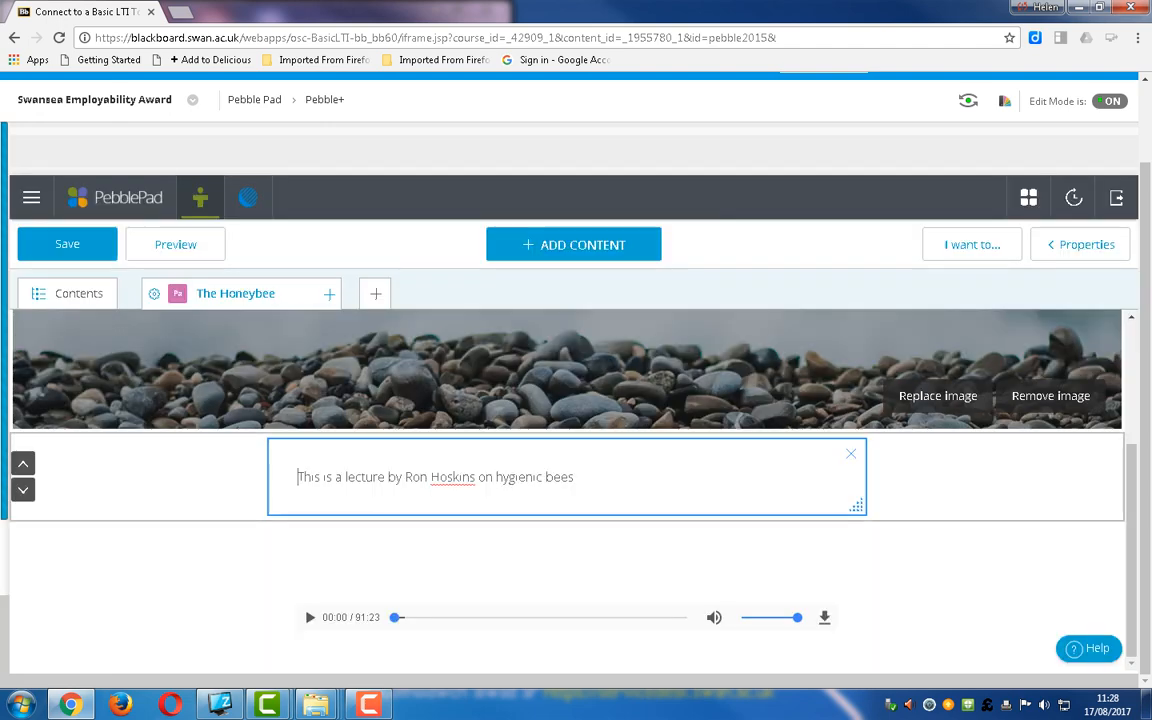
Step: Add a new page after The Honeybee and name it "The Swarm"
click(376, 293)
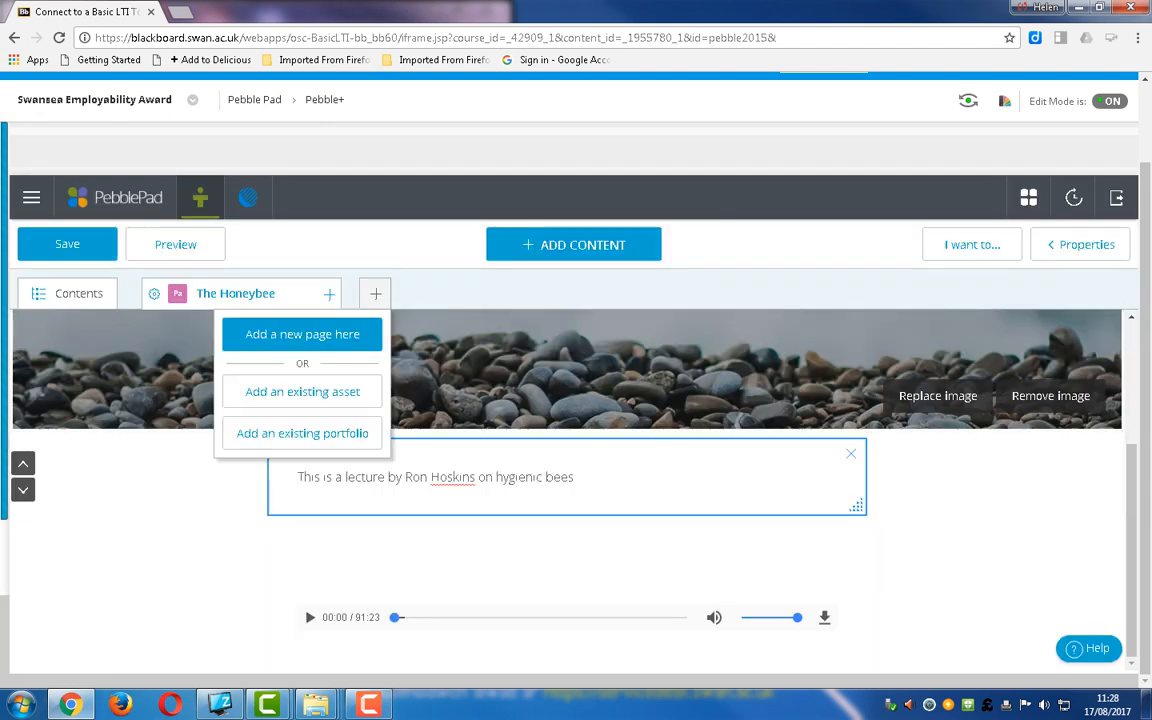
click(302, 334)
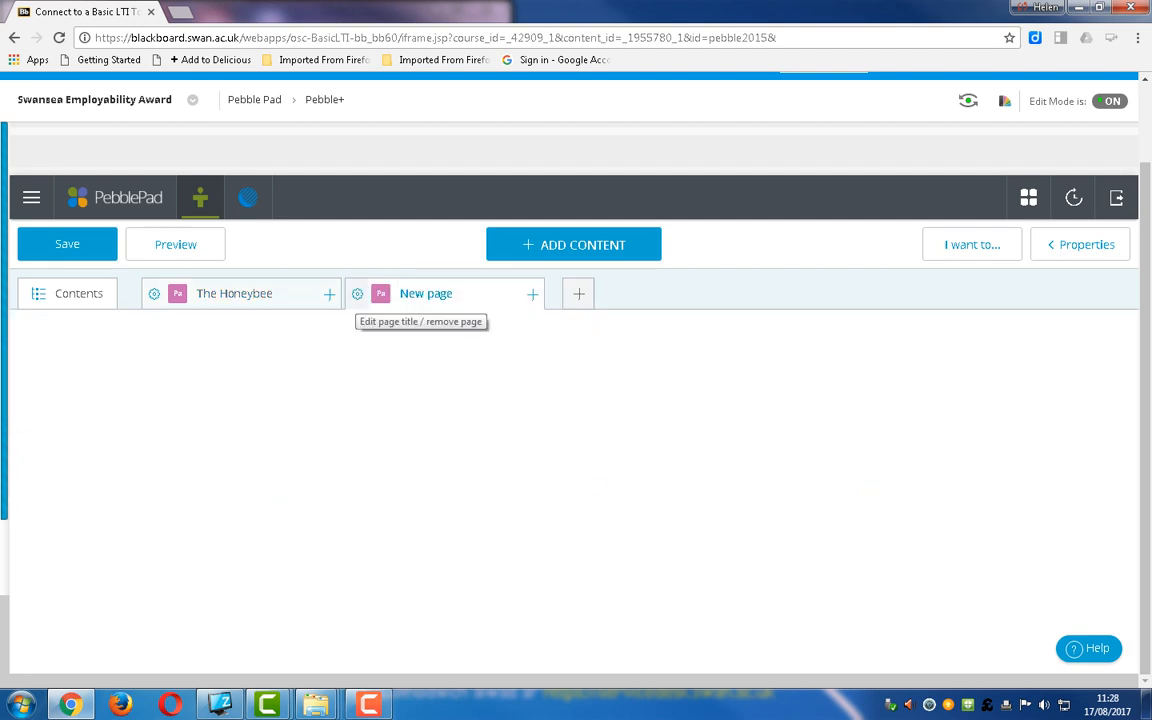
click(357, 293)
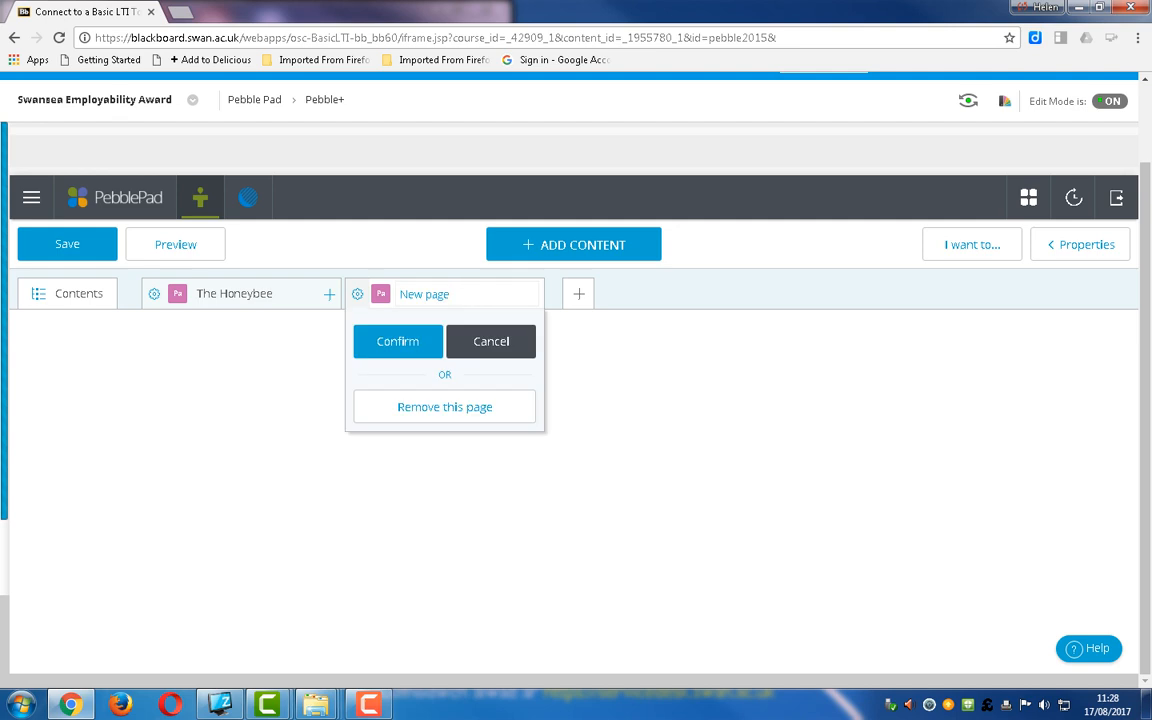
key(BackSpace)
key(BackSpace)
key(BackSpace)
key(BackSpace)
key(BackSpace)
key(BackSpace)
key(BackSpace)
key(BackSpace)
text(The Swarm)
key(Return)
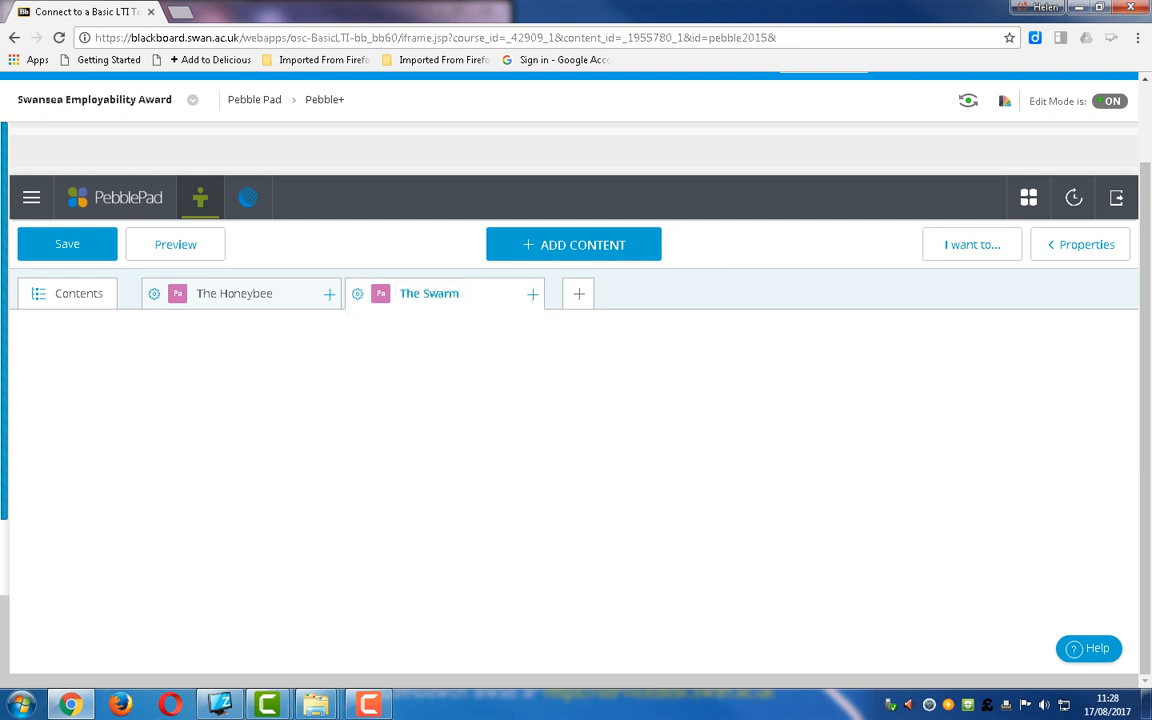
Step: Add a video block to The Swarm page using "Collecting a swarm" from the asset store
click(573, 244)
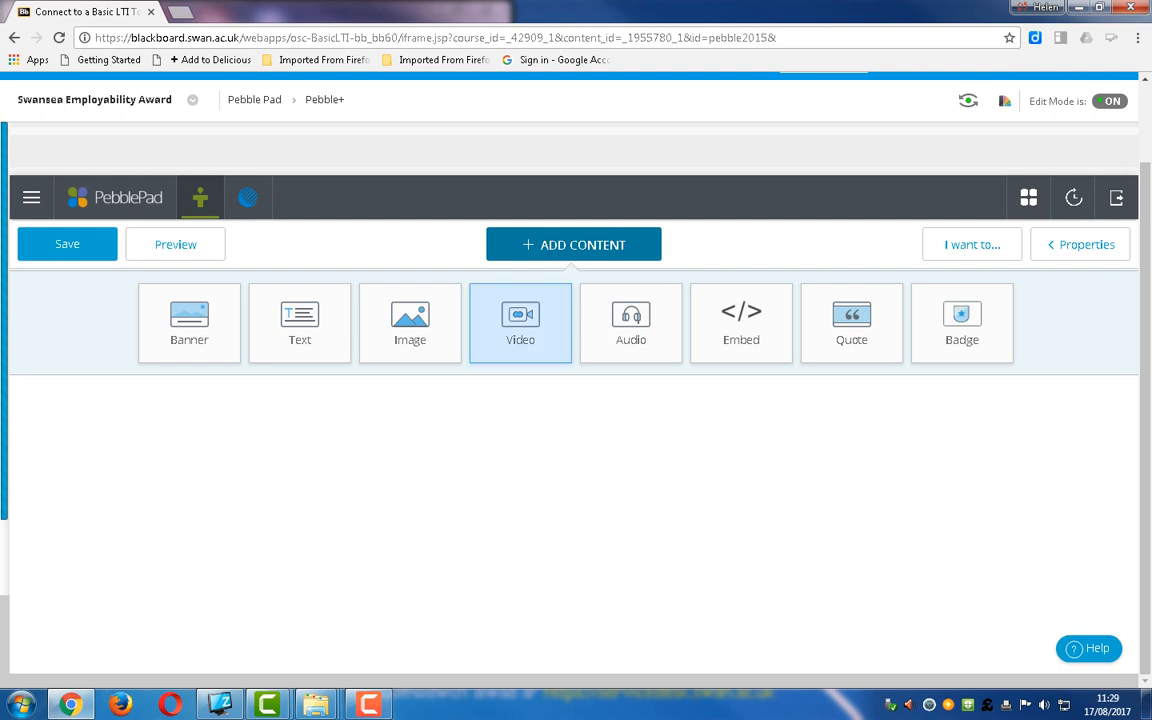
click(520, 322)
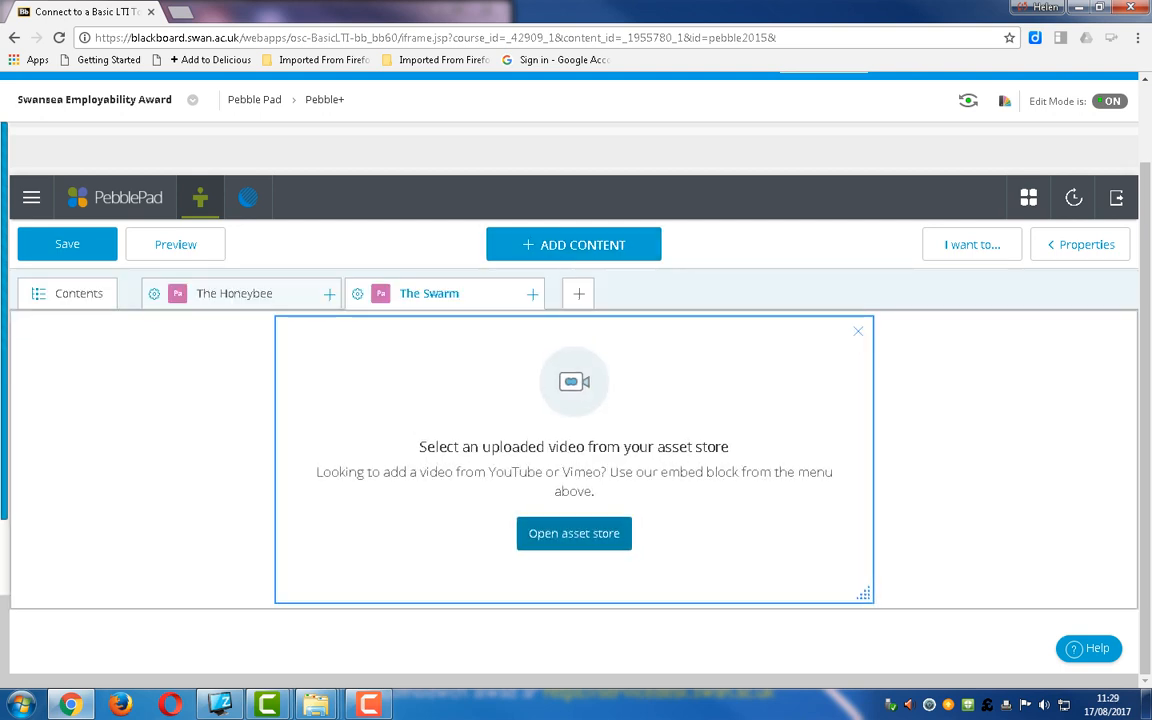
click(574, 533)
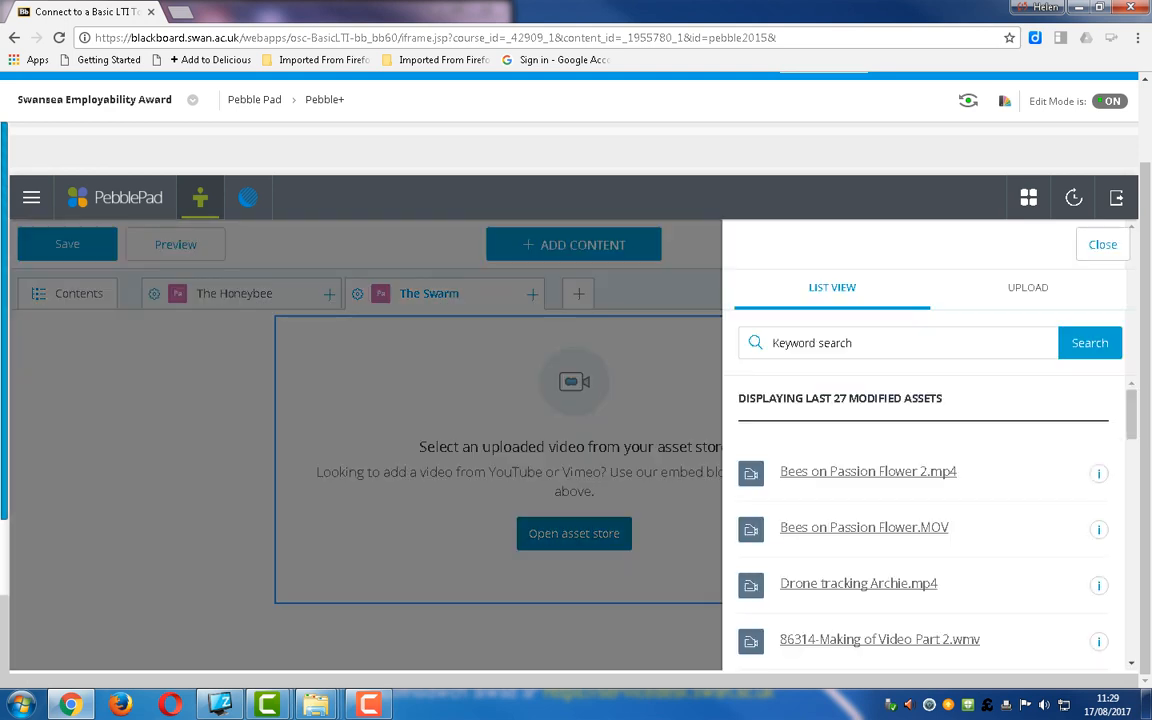
scroll(922, 520, down, 12)
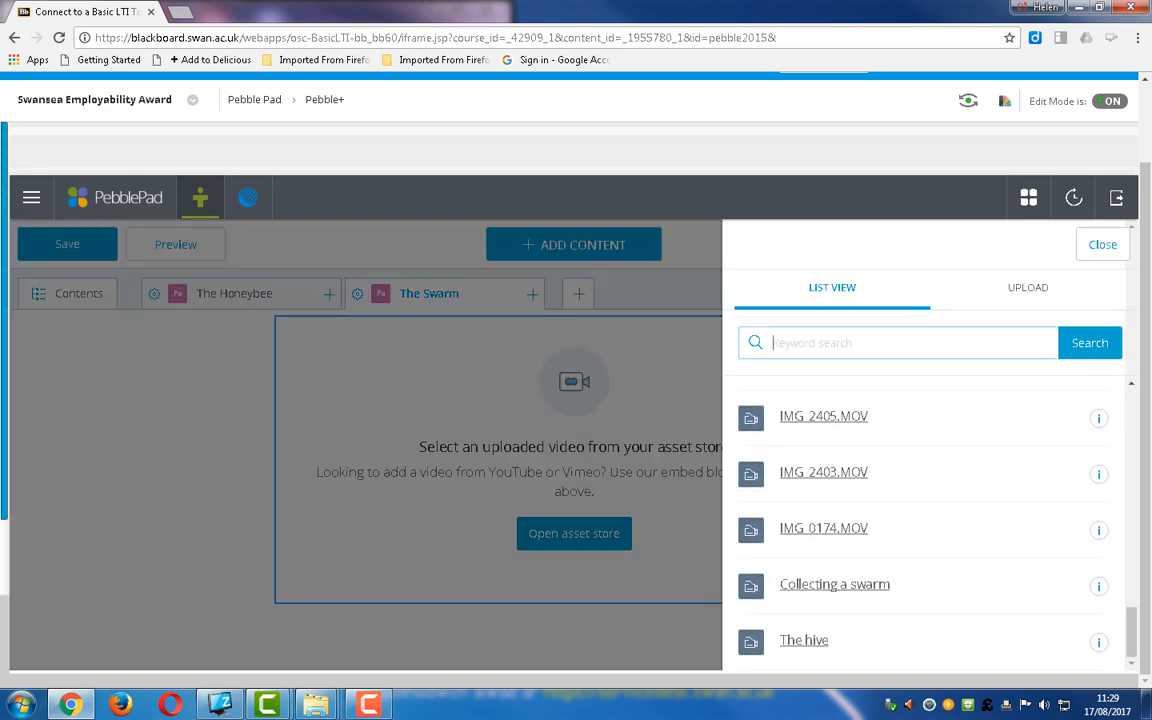
click(834, 585)
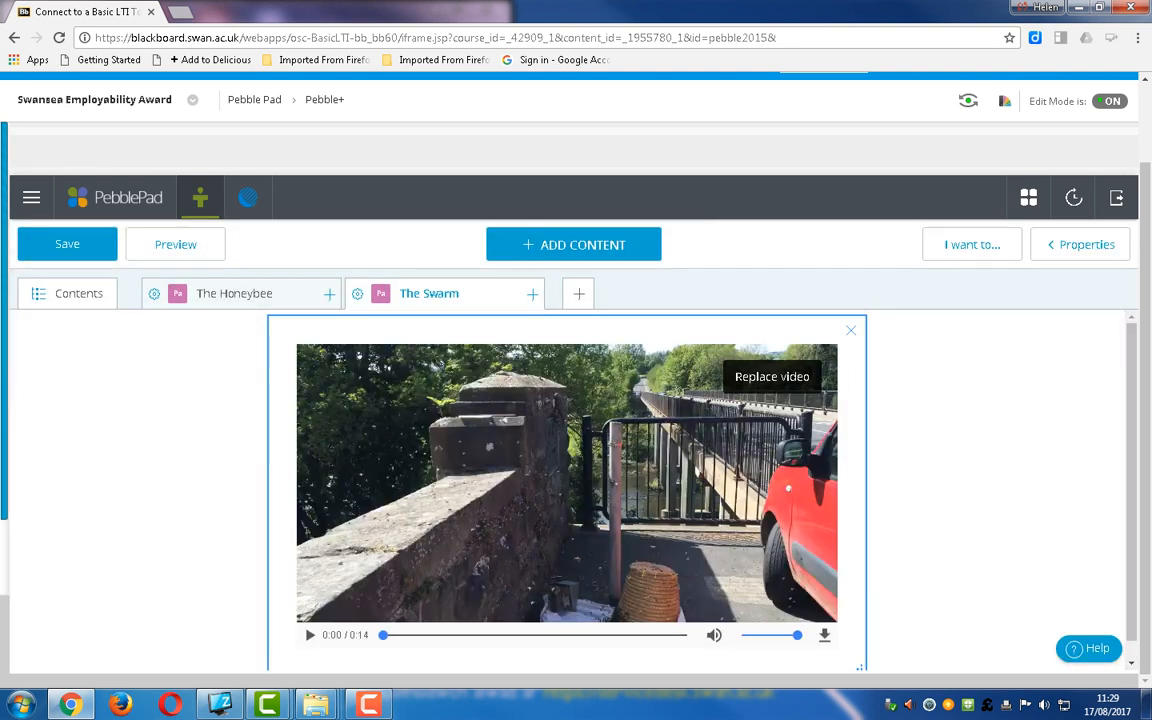
Step: Add a text block below the video reading "A Swarm on a bridge" and save the portfolio
click(573, 244)
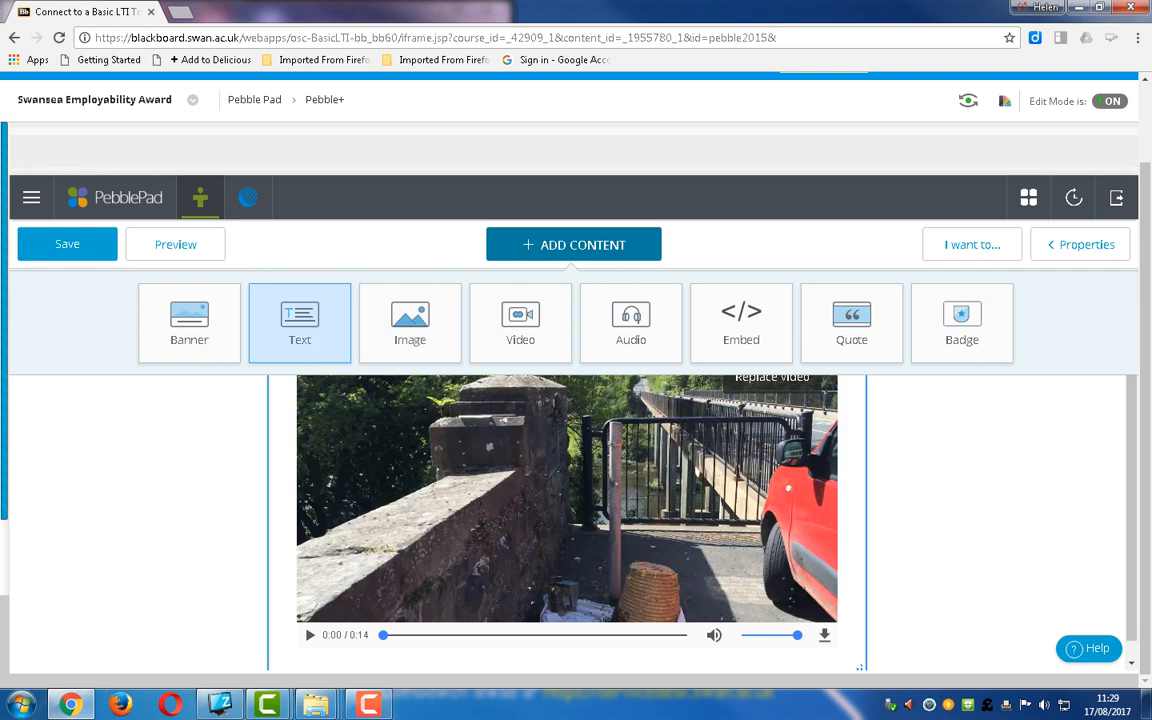
click(299, 320)
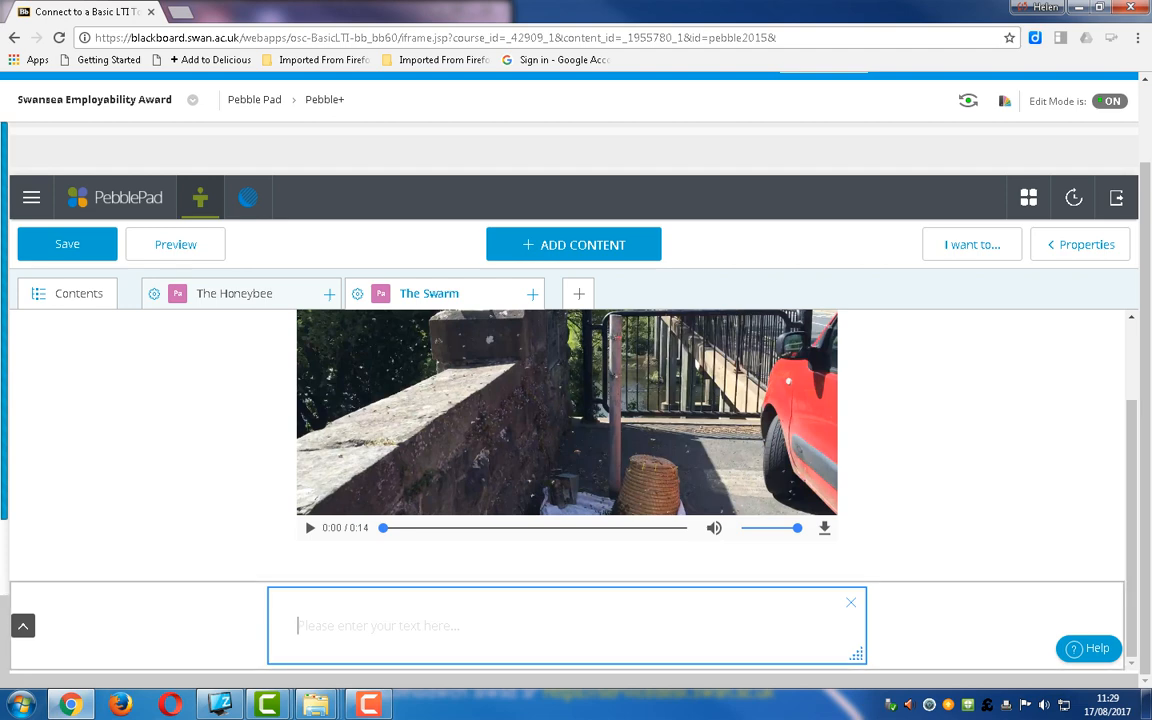
text(A Swarm)
text( on a bng)
key(BackSpace)
text(dge)
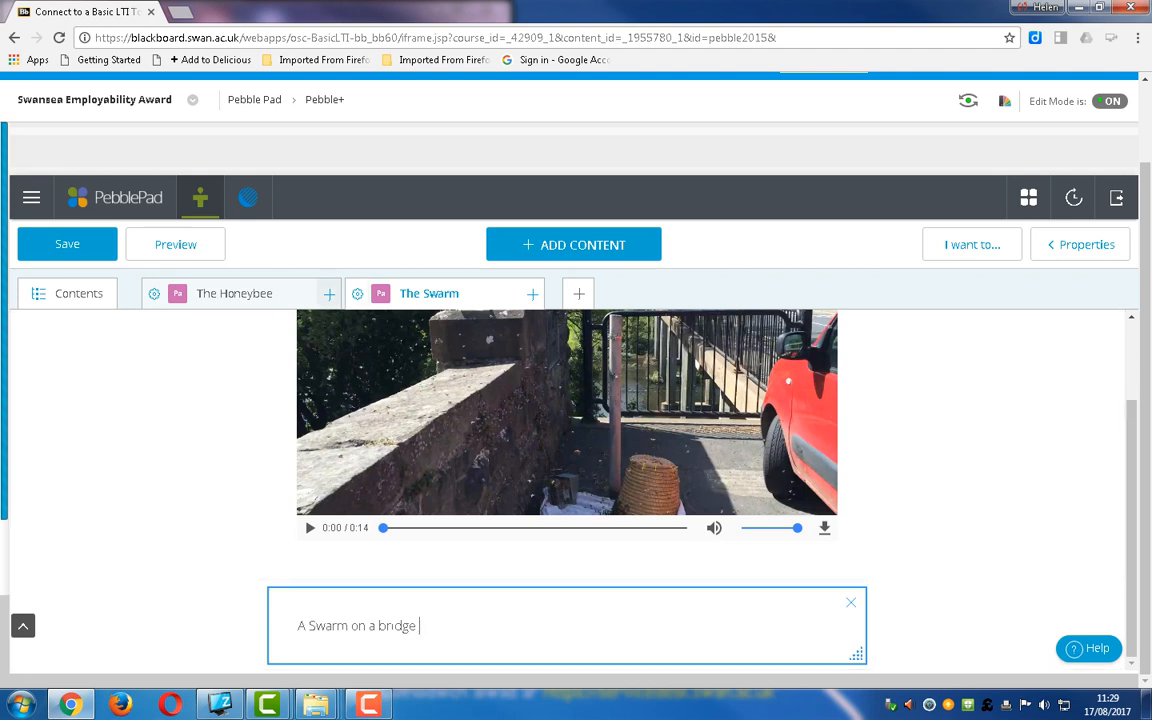
click(67, 244)
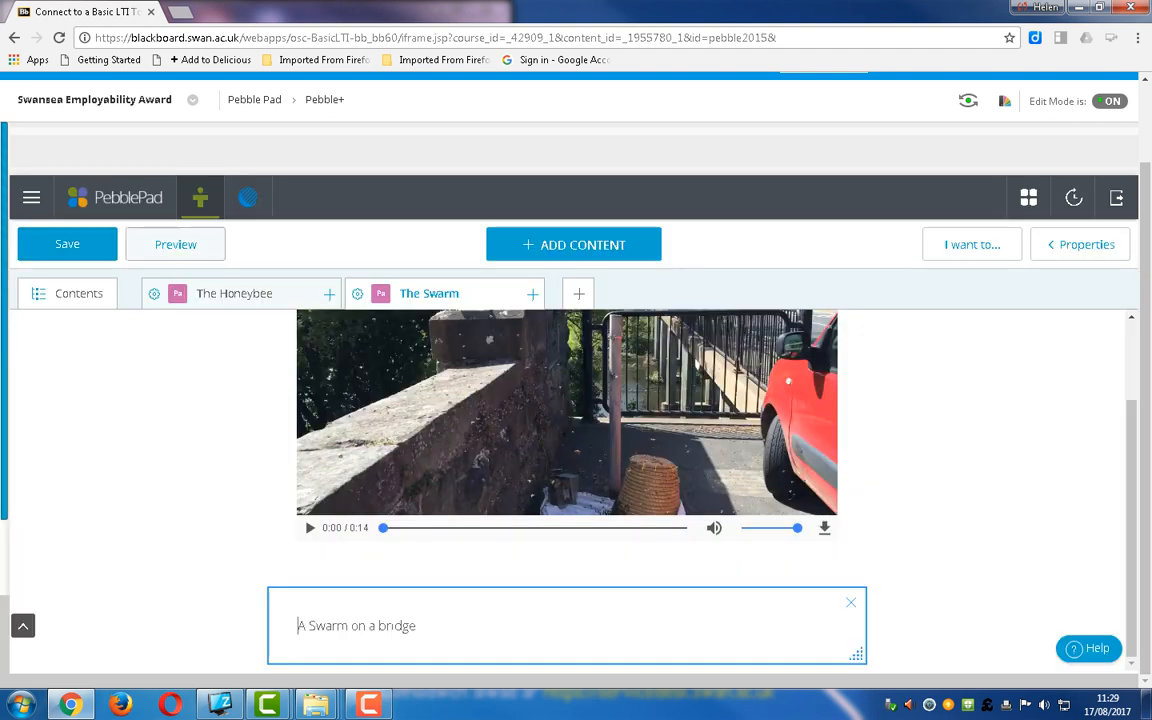
Step: Preview the portfolio, view The Honeybee page down to its audio player, and open the contents list
click(175, 245)
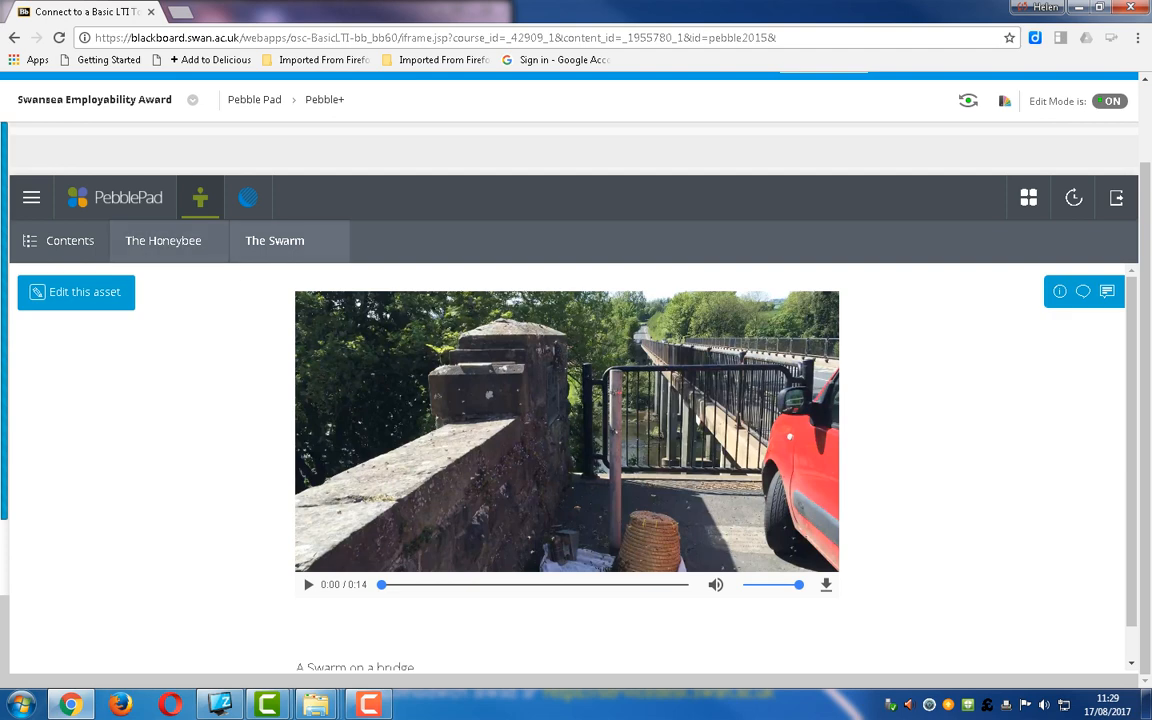
click(165, 241)
scroll(567, 468, down, 1)
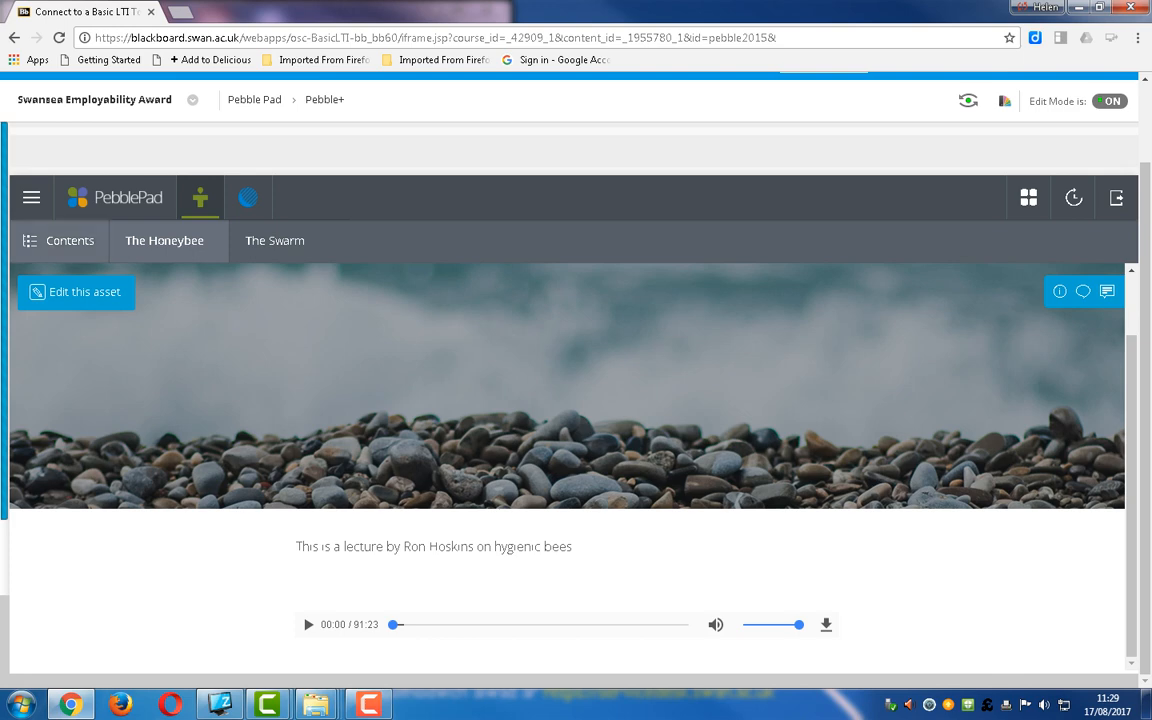
click(60, 241)
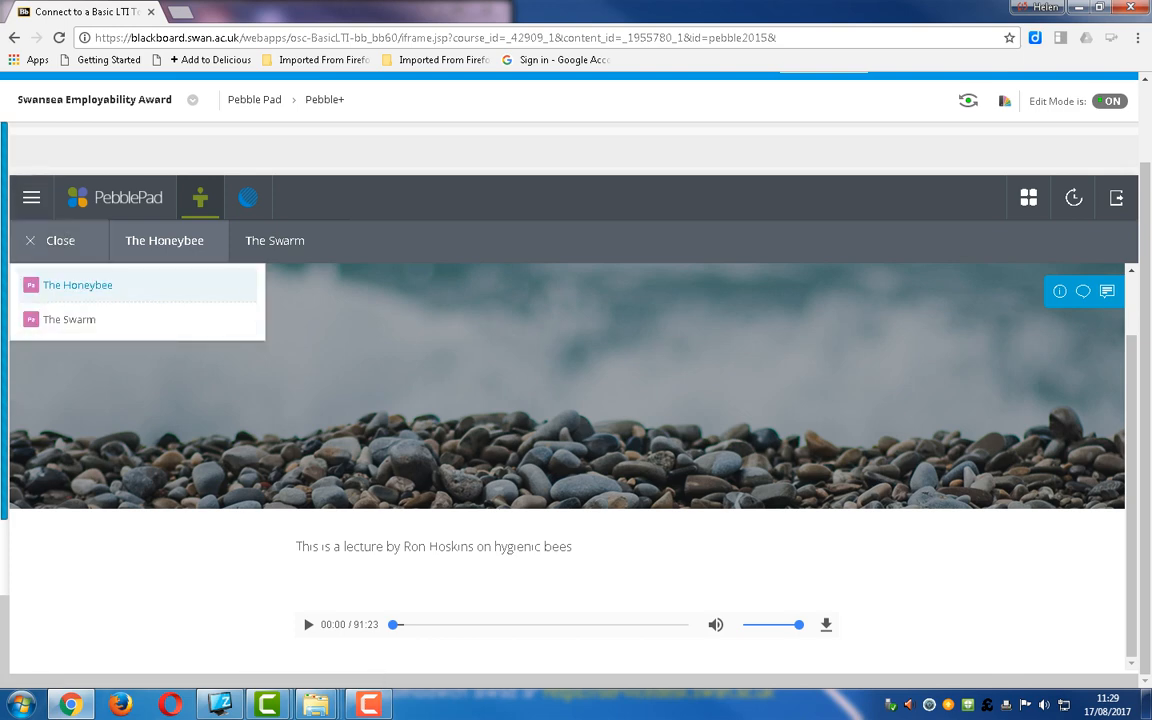
Step: Close the contents list, return the portfolio to editing and start sharing the Honeybees portfolio with people
click(60, 241)
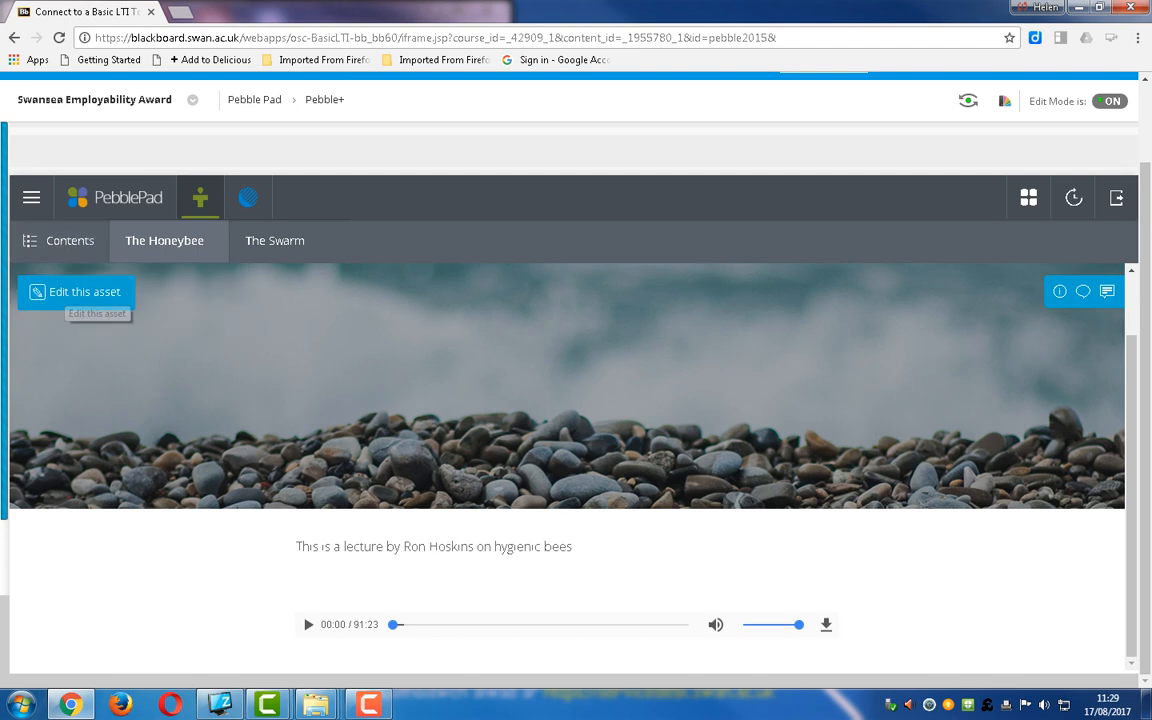
click(82, 291)
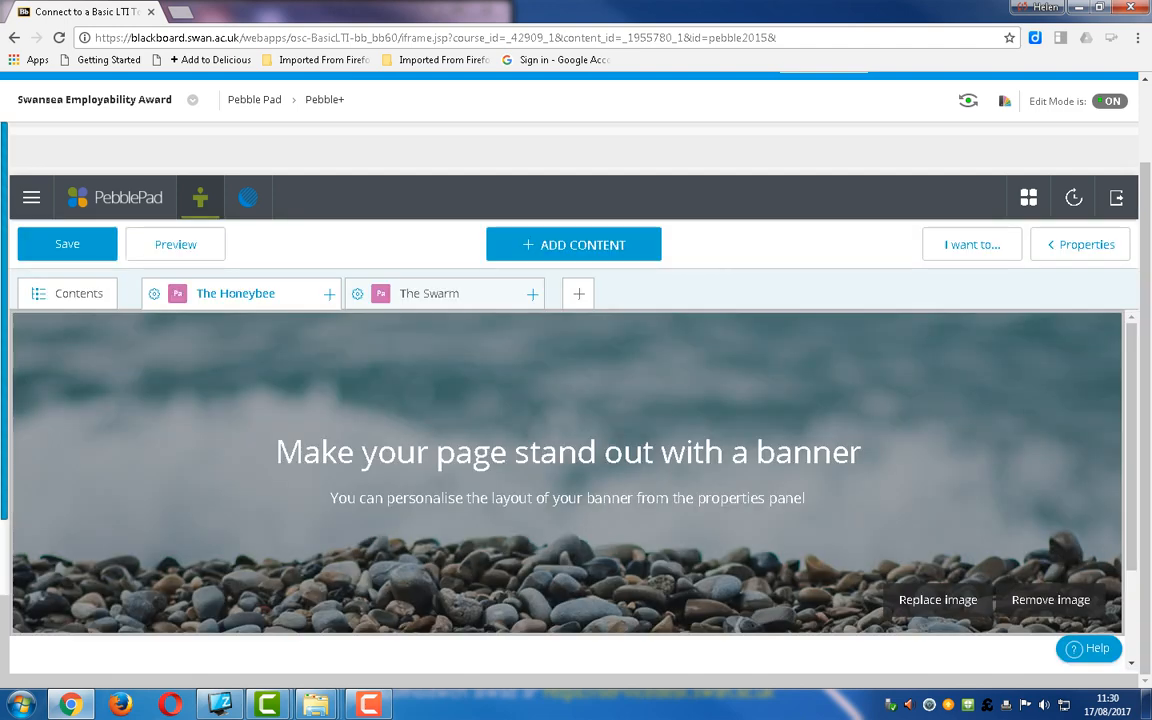
click(972, 244)
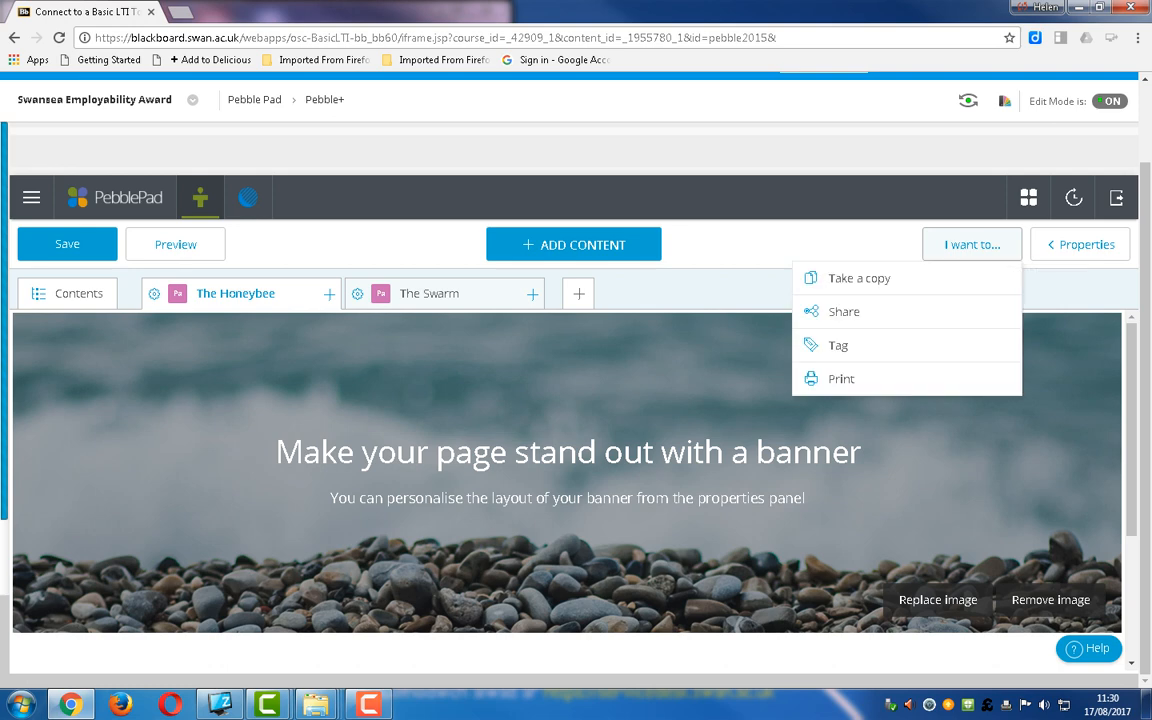
click(840, 308)
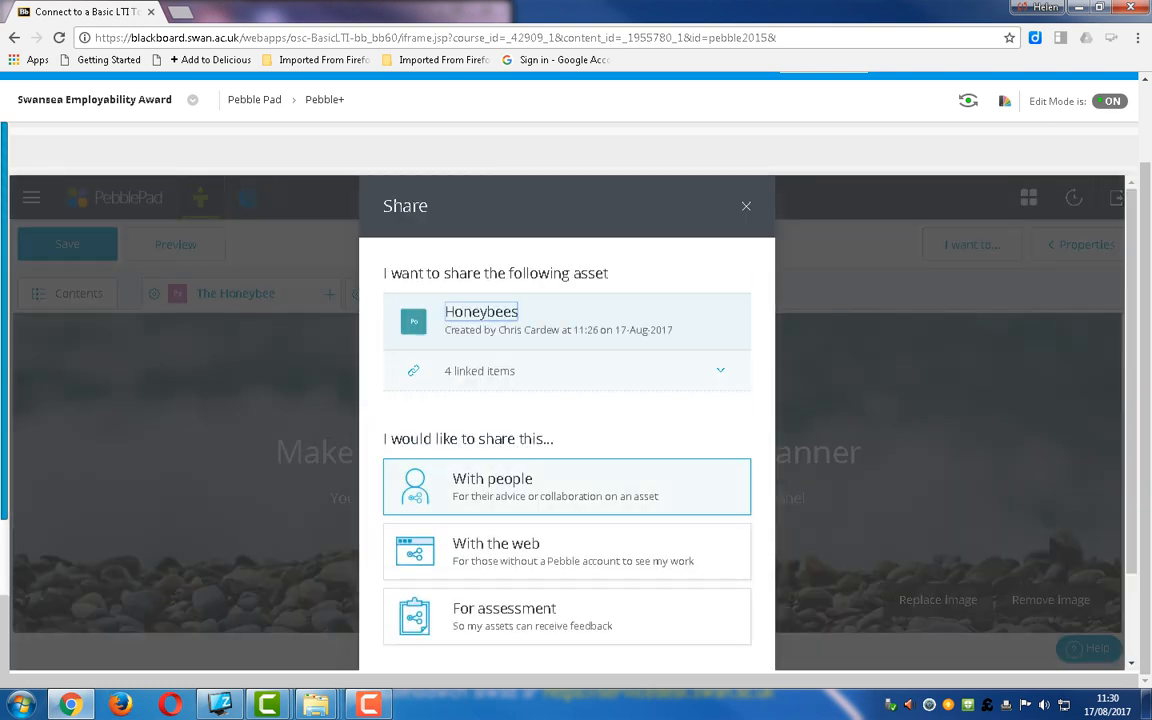
click(492, 486)
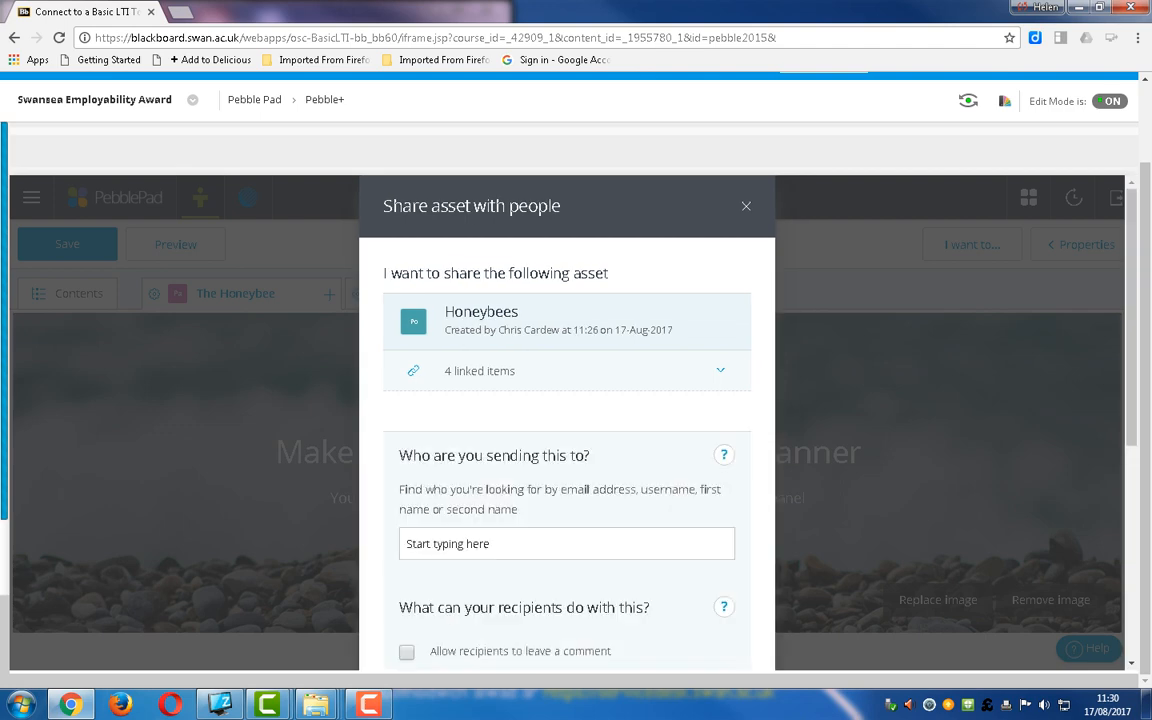
Step: Find two colleagues by name and add both as recipients of the Honeybees share
click(510, 544)
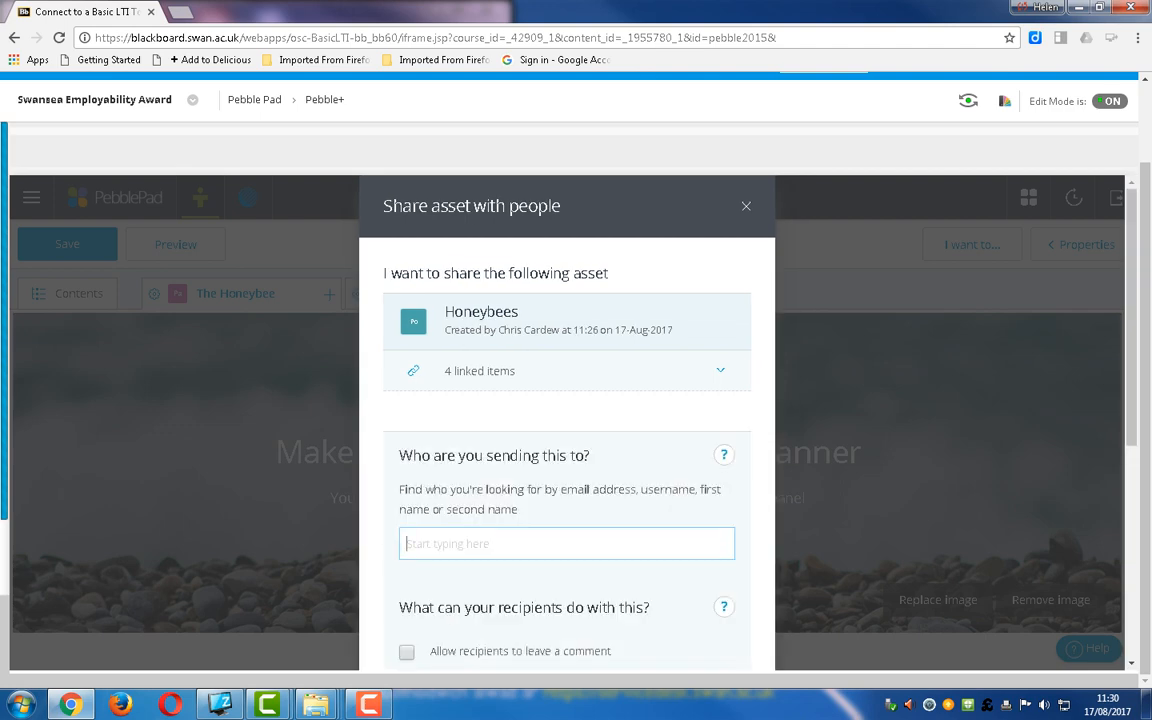
text(berr)
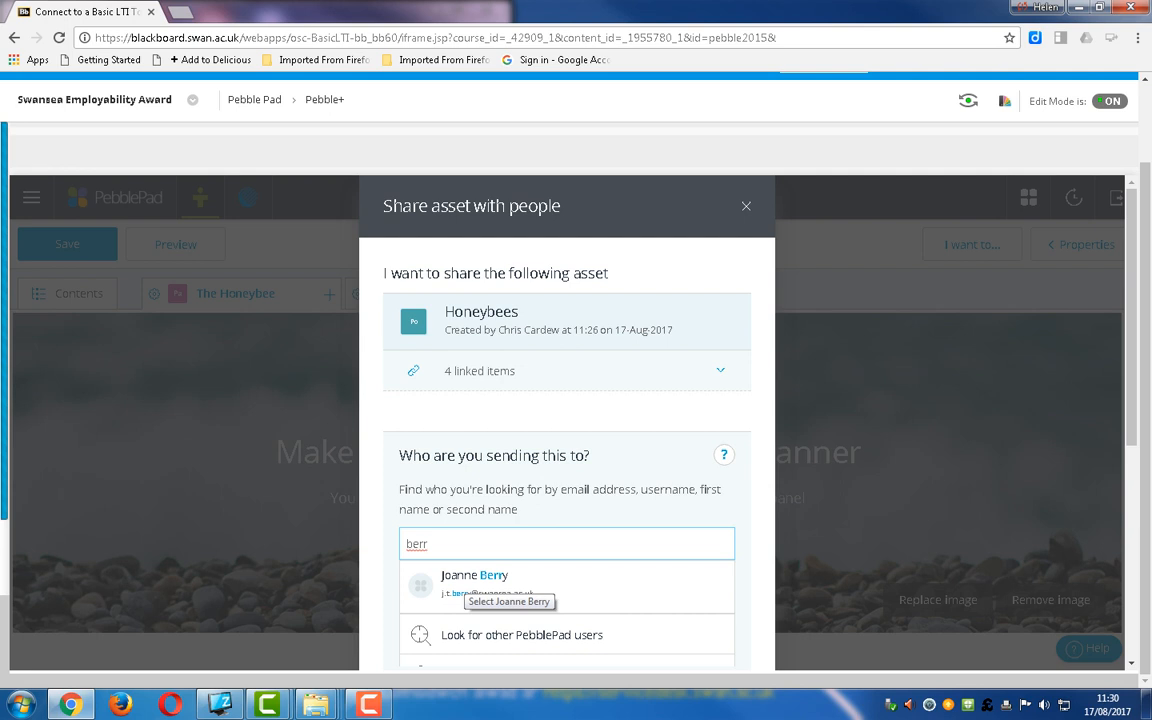
click(462, 585)
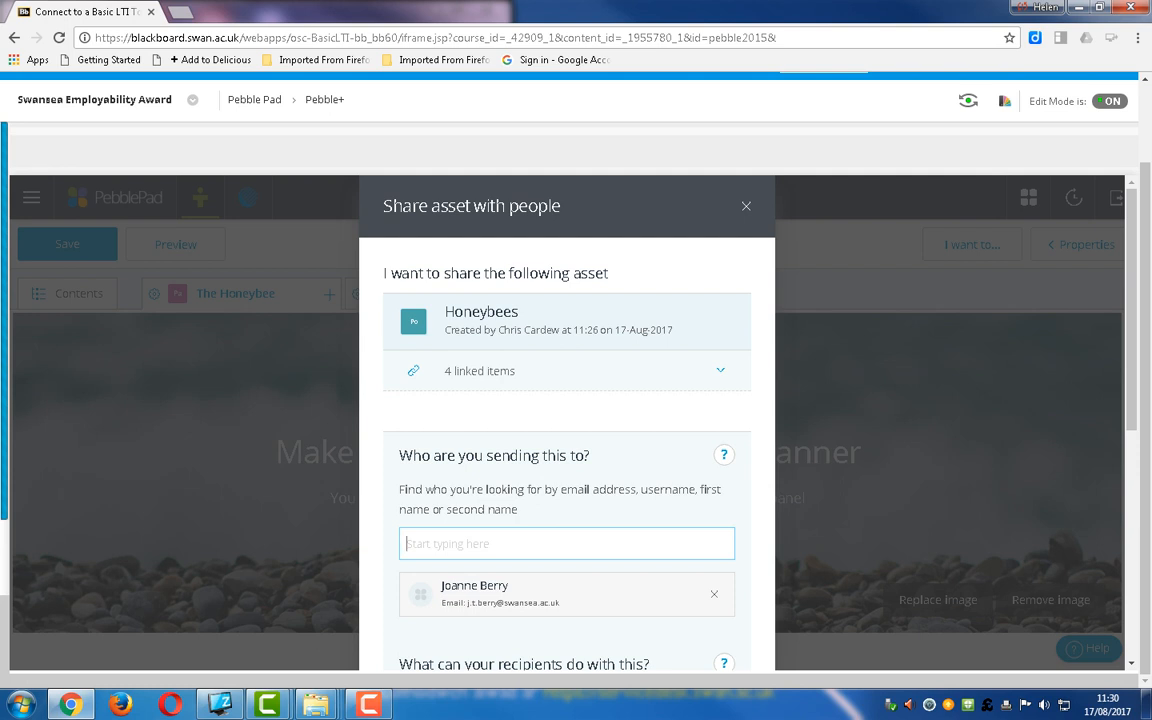
text(Louise)
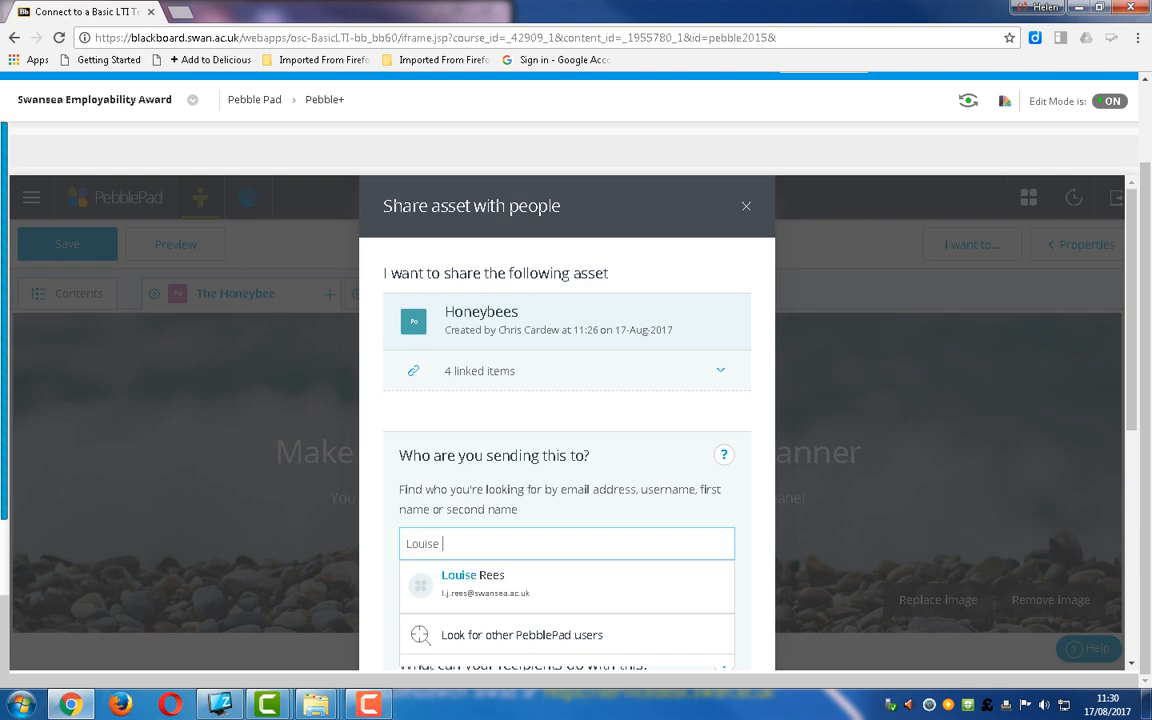
key(Return)
Step: Allow Collaboration for the recipients and continue with the share, leaving the message empty
scroll(567, 420, down, 3)
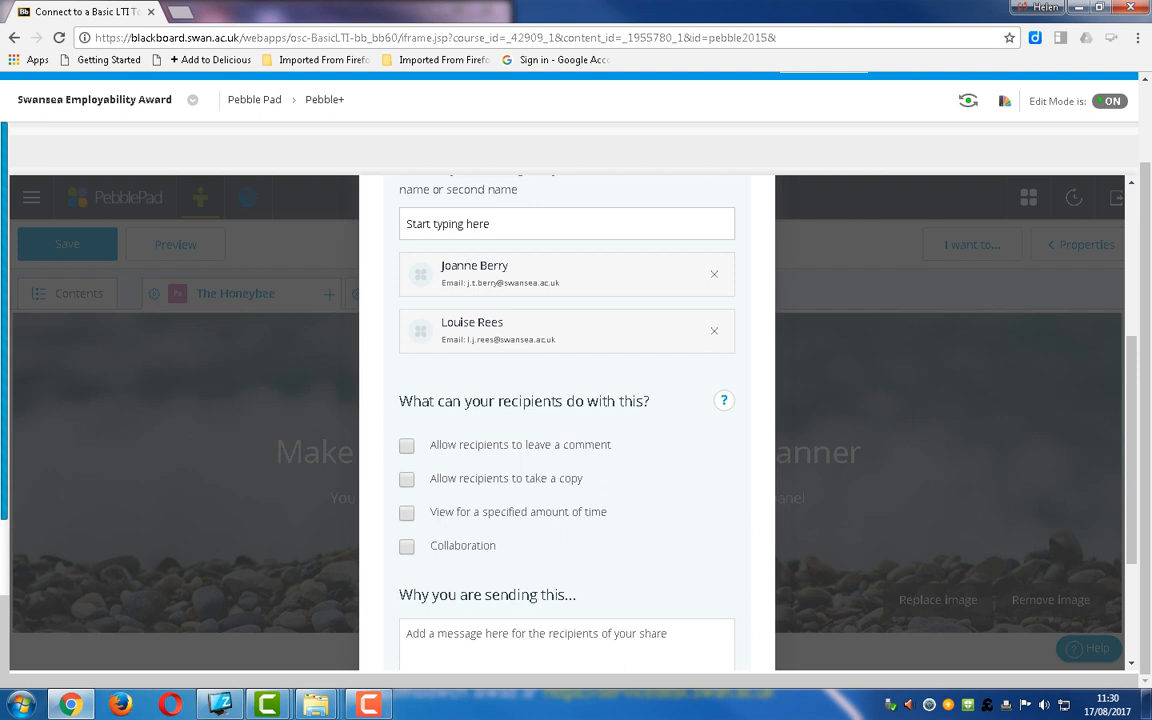
click(407, 547)
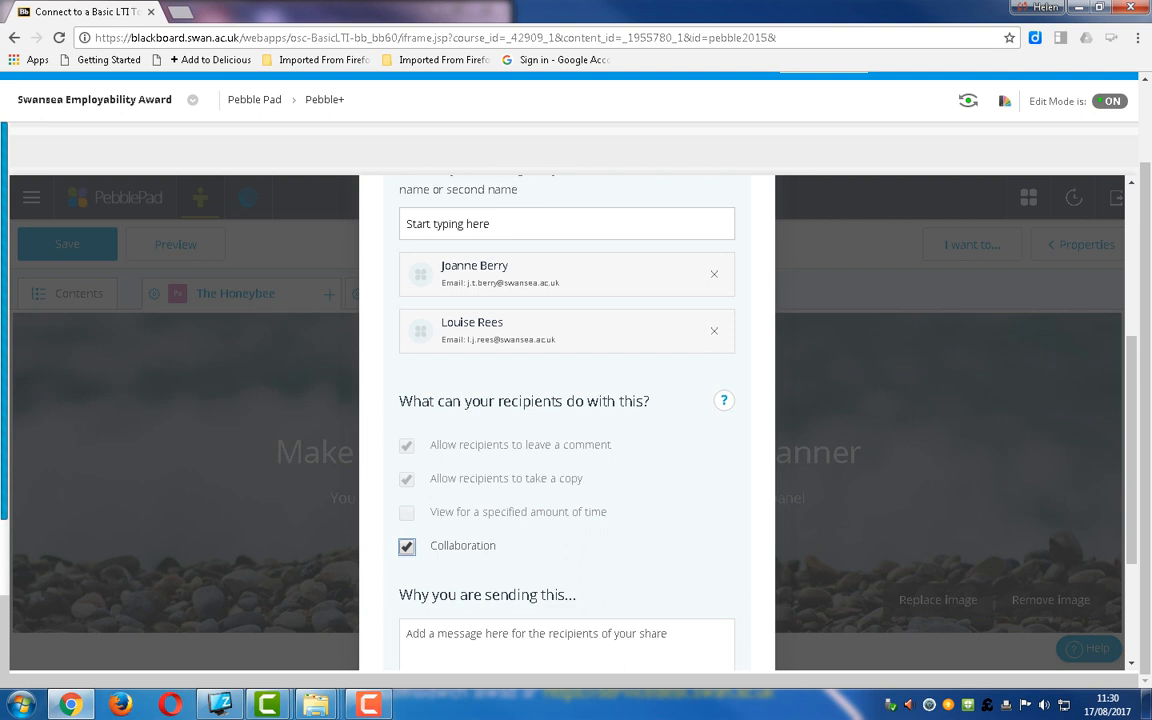
scroll(567, 420, down, 2)
scroll(567, 420, down, 1)
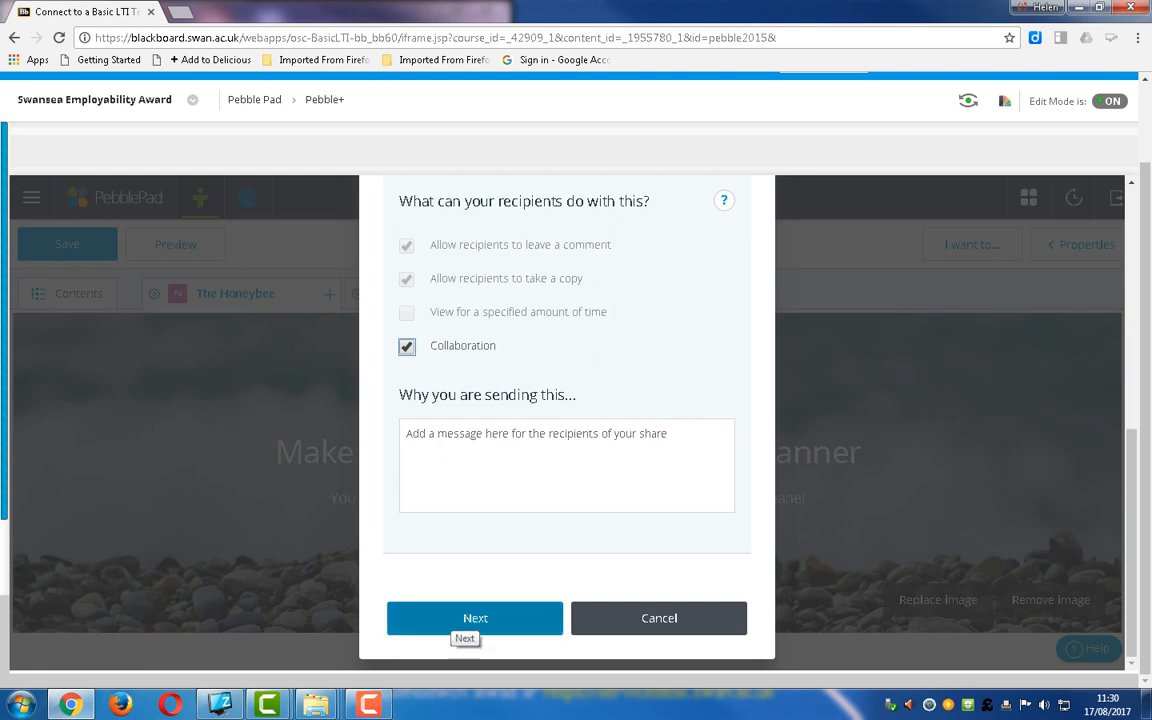
click(465, 618)
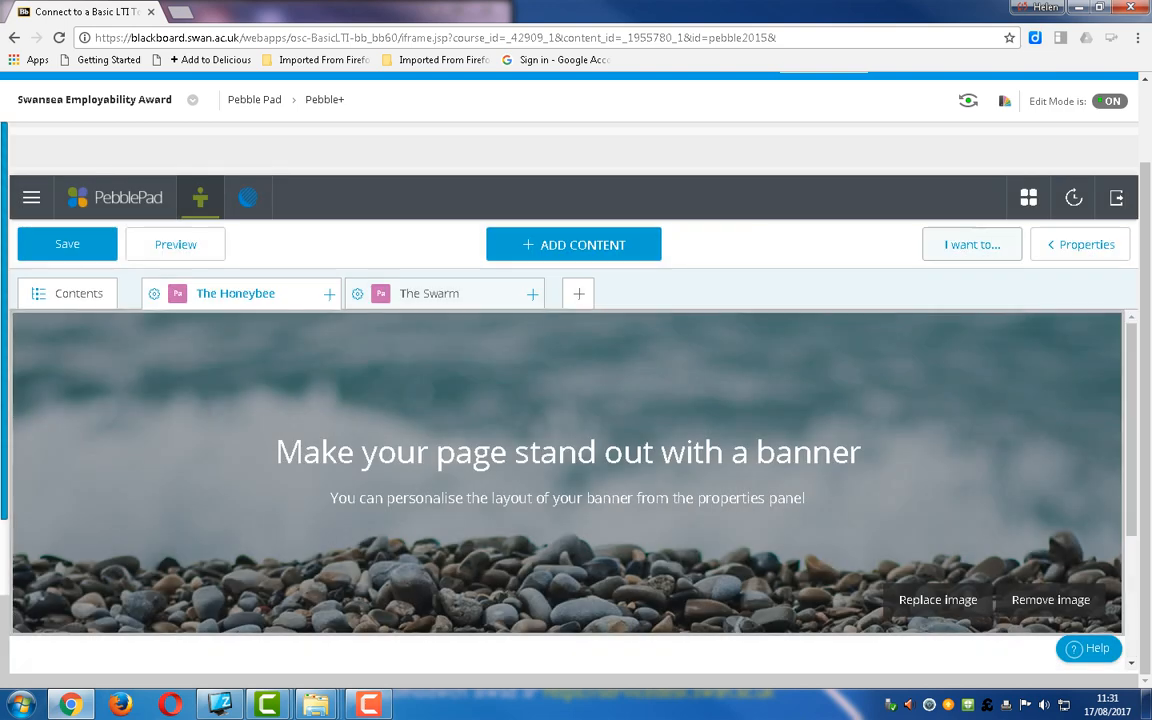